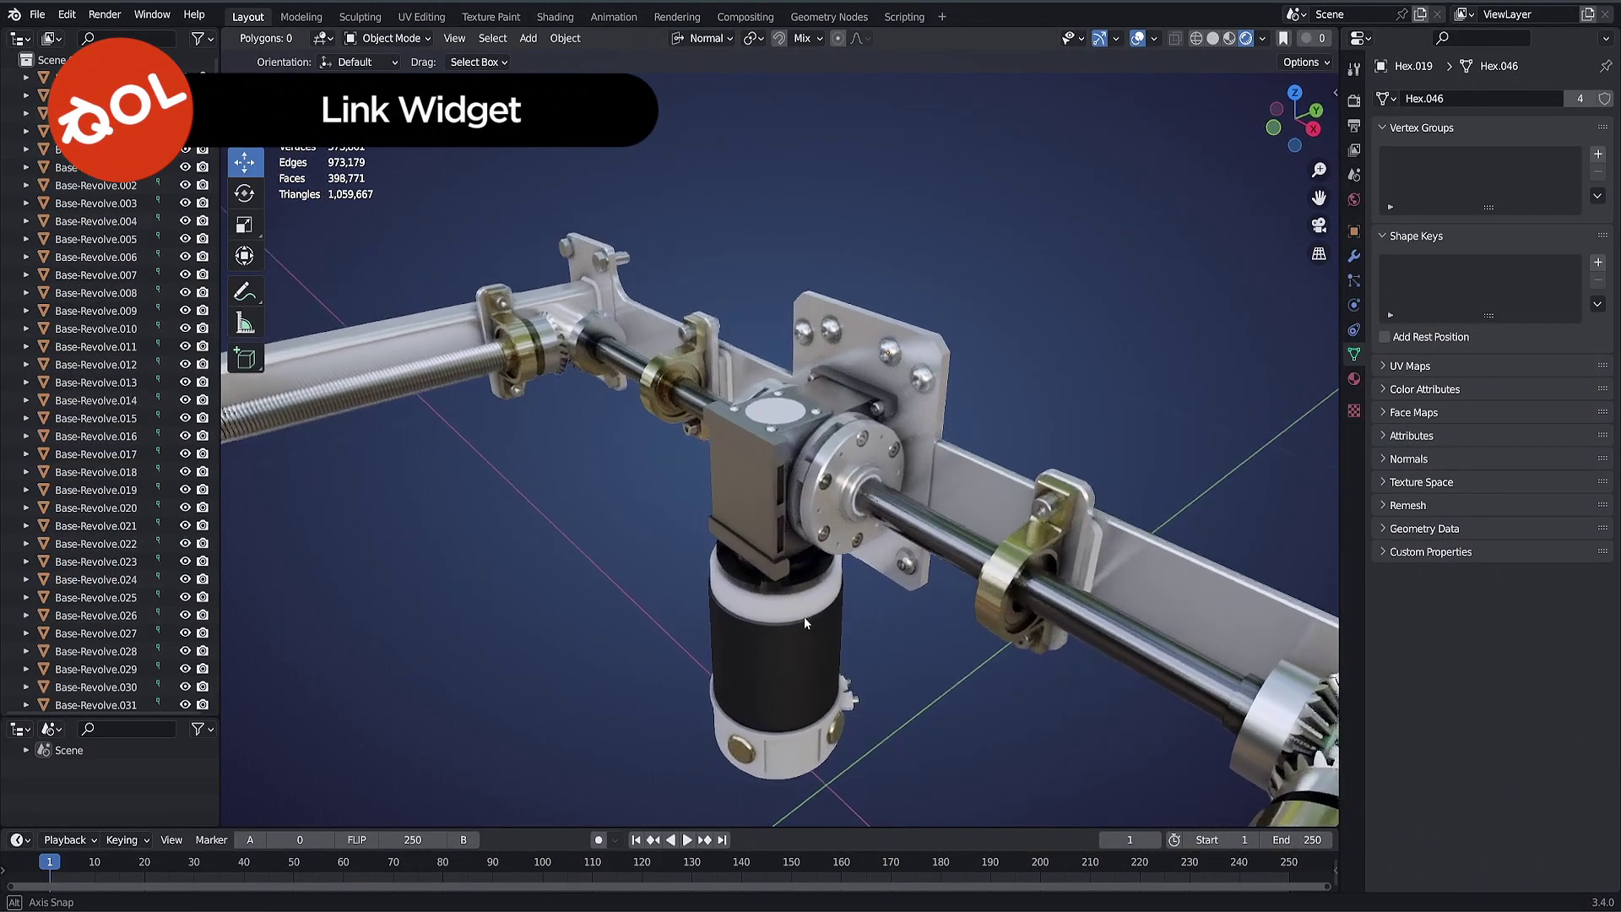
Step: Inspect the linked-data indicator for the bolts along the motor mounting plate, individually and with several selected together
scroll(798, 622, up, 2)
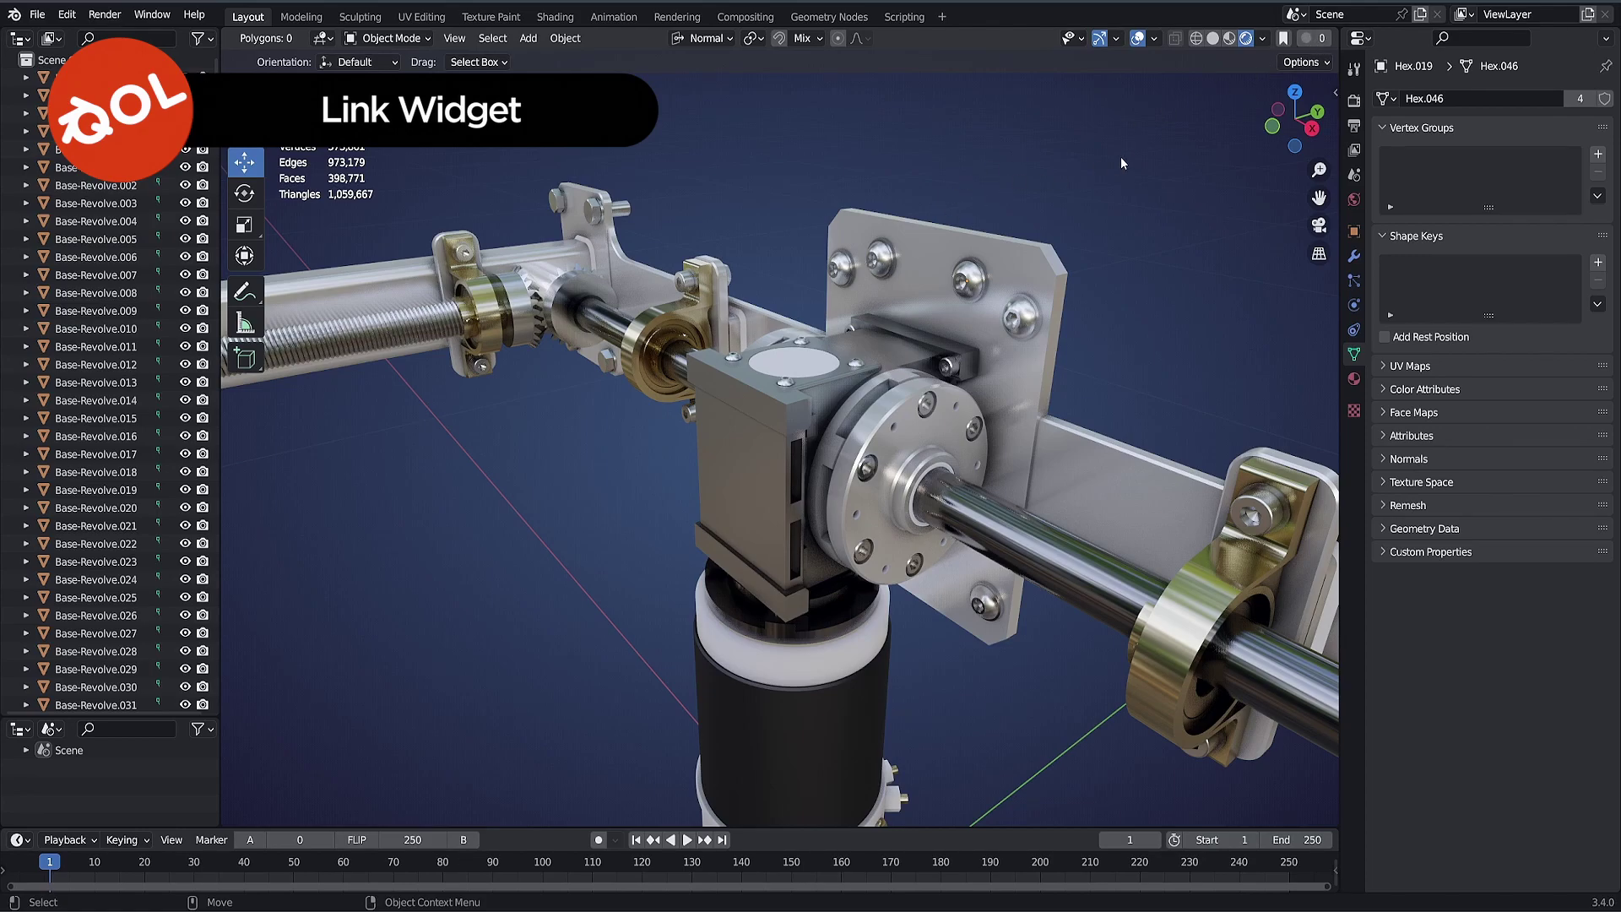
alt+drag(1130, 153, 1102, 195)
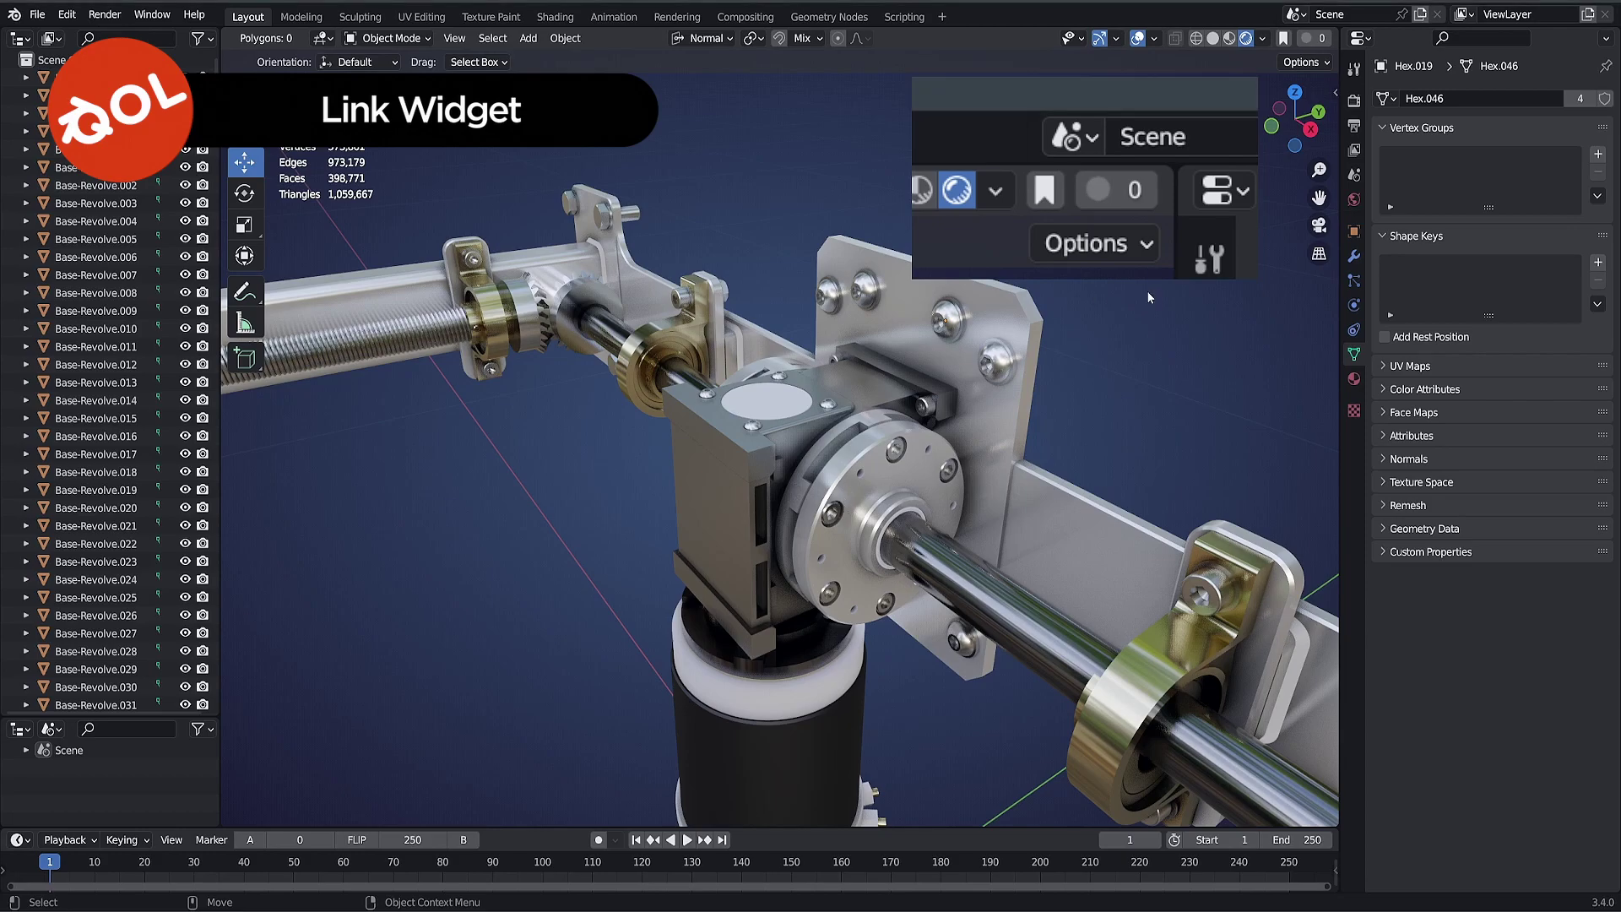
middle_drag(1128, 311, 1020, 353)
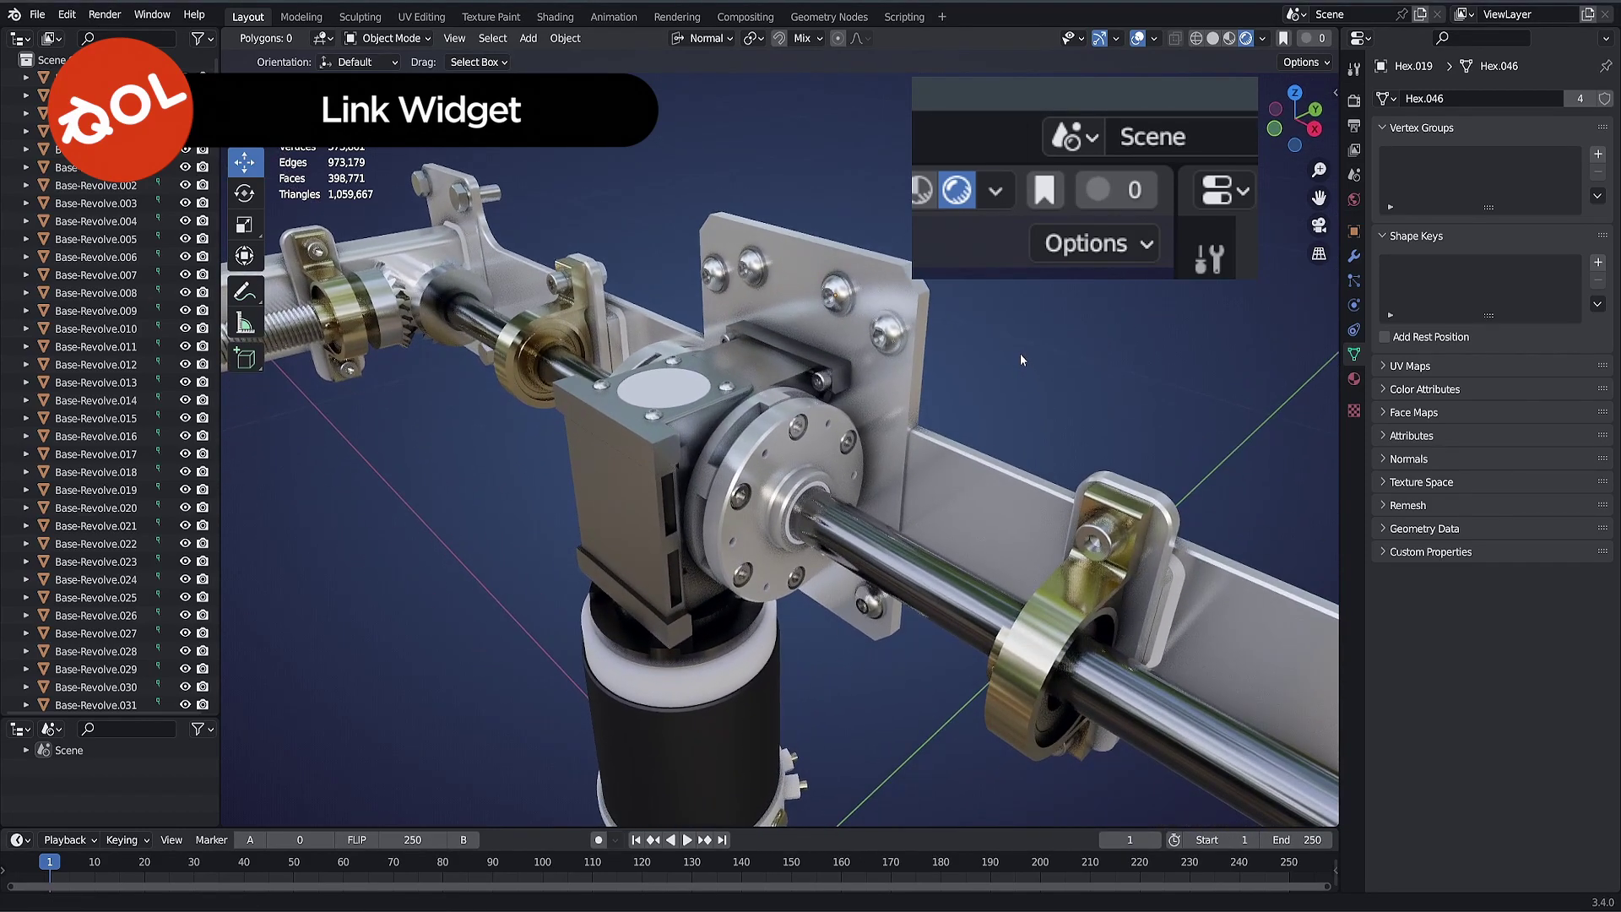
click(836, 293)
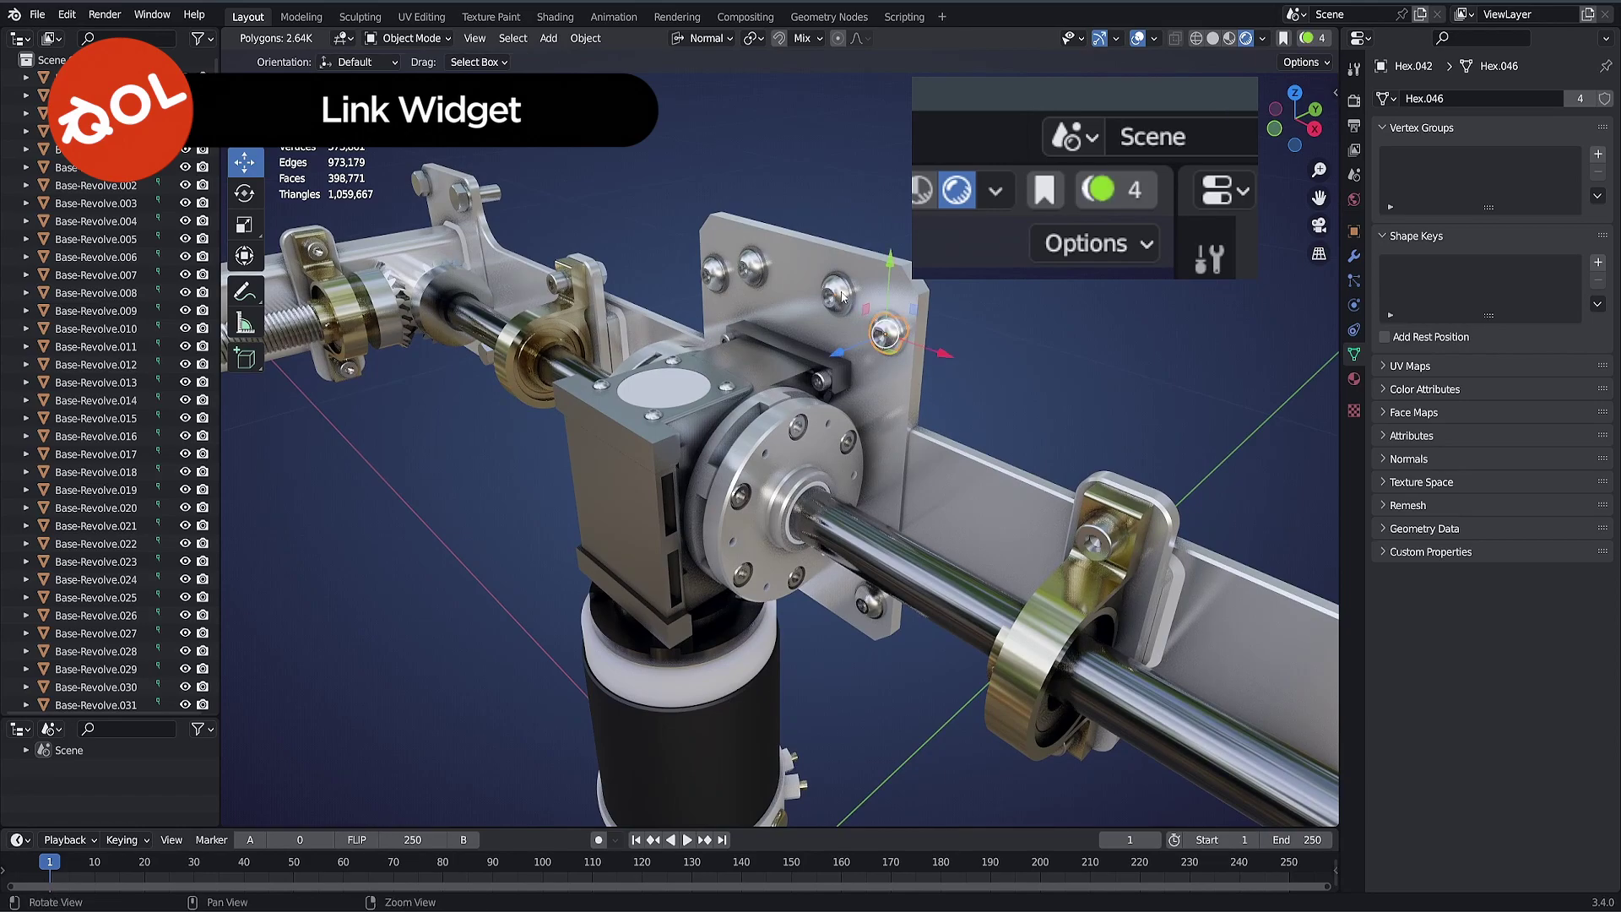
click(749, 271)
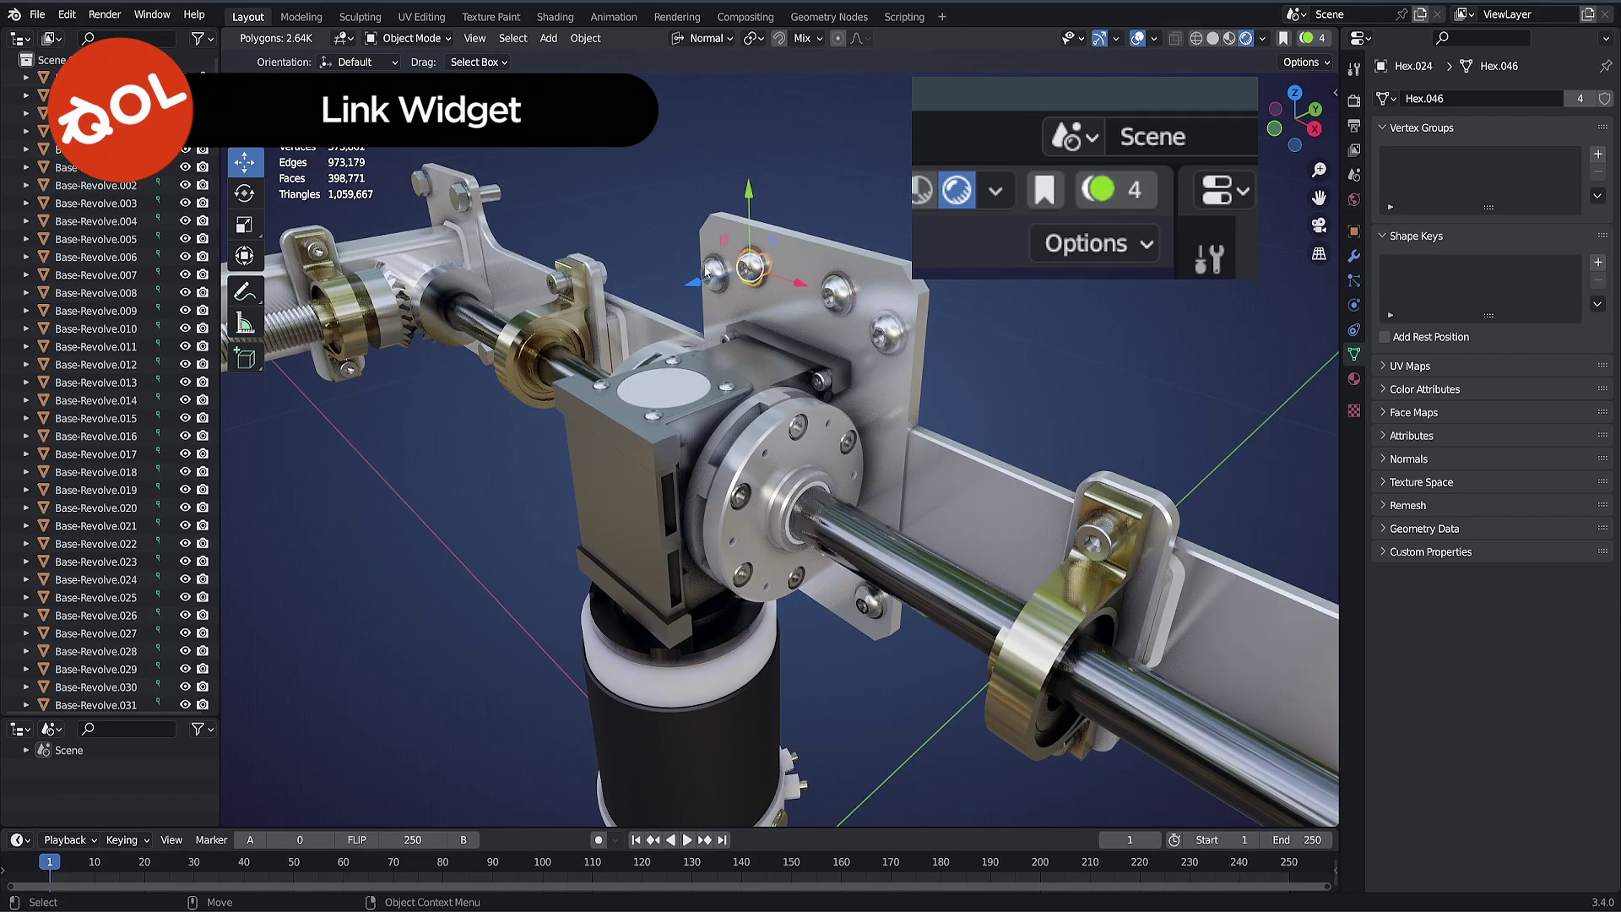
click(710, 272)
shift+click(837, 293)
shift+click(751, 268)
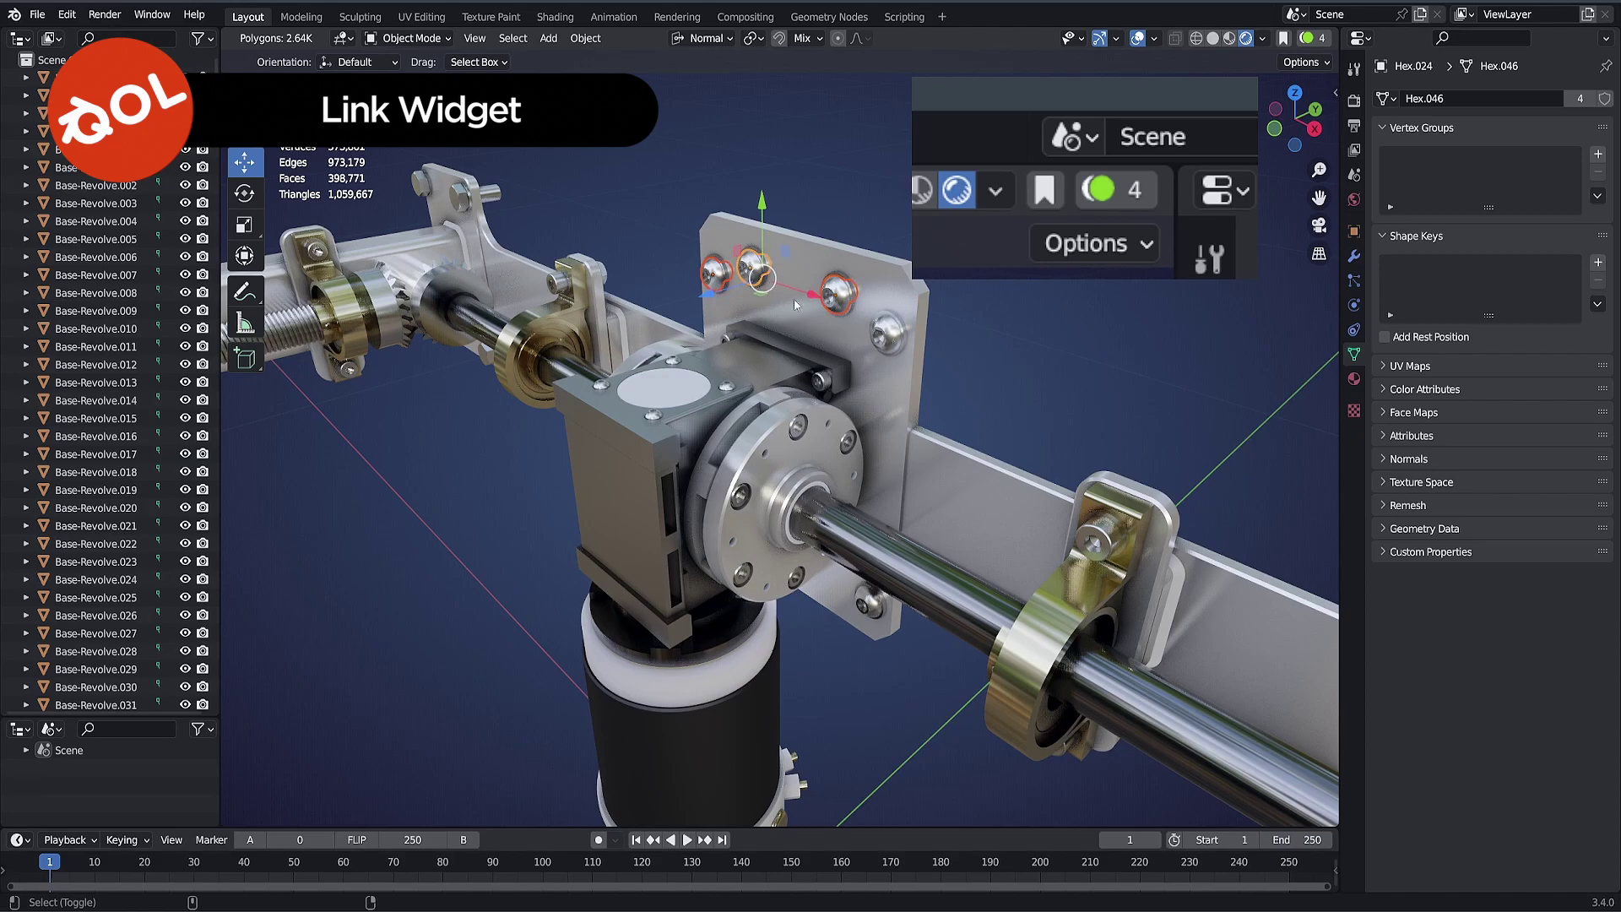
shift+click(888, 339)
Step: Clear the selection and recheck the linked-data indicator for two single bolts on the mounting plate
click(1077, 278)
middle_drag(1074, 287, 841, 488)
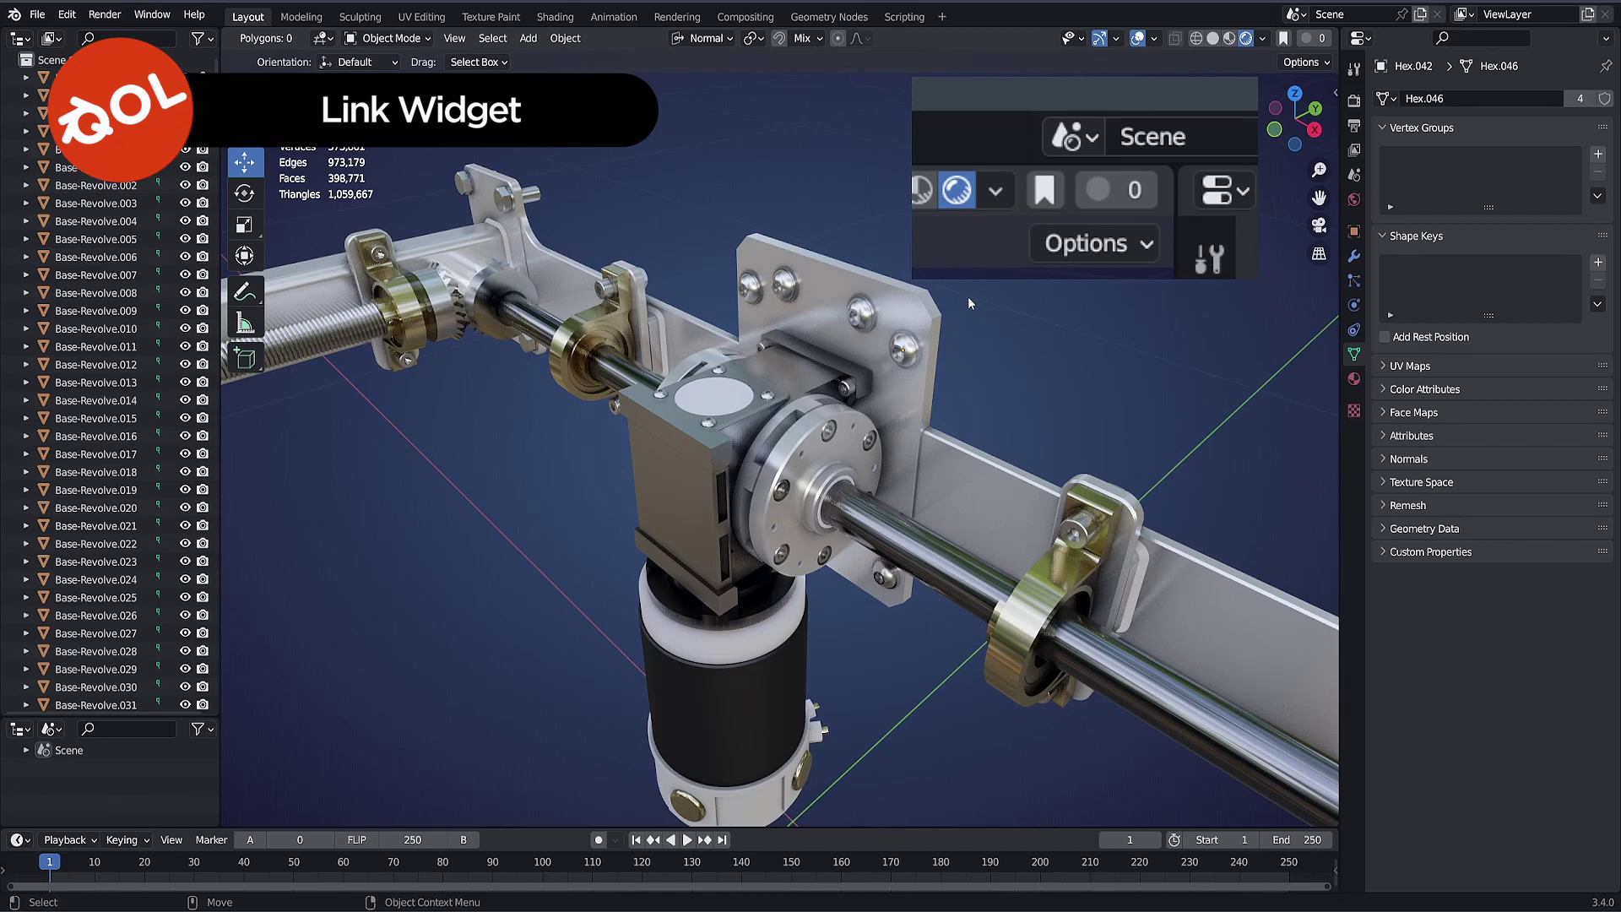
middle_drag(1035, 361, 1037, 362)
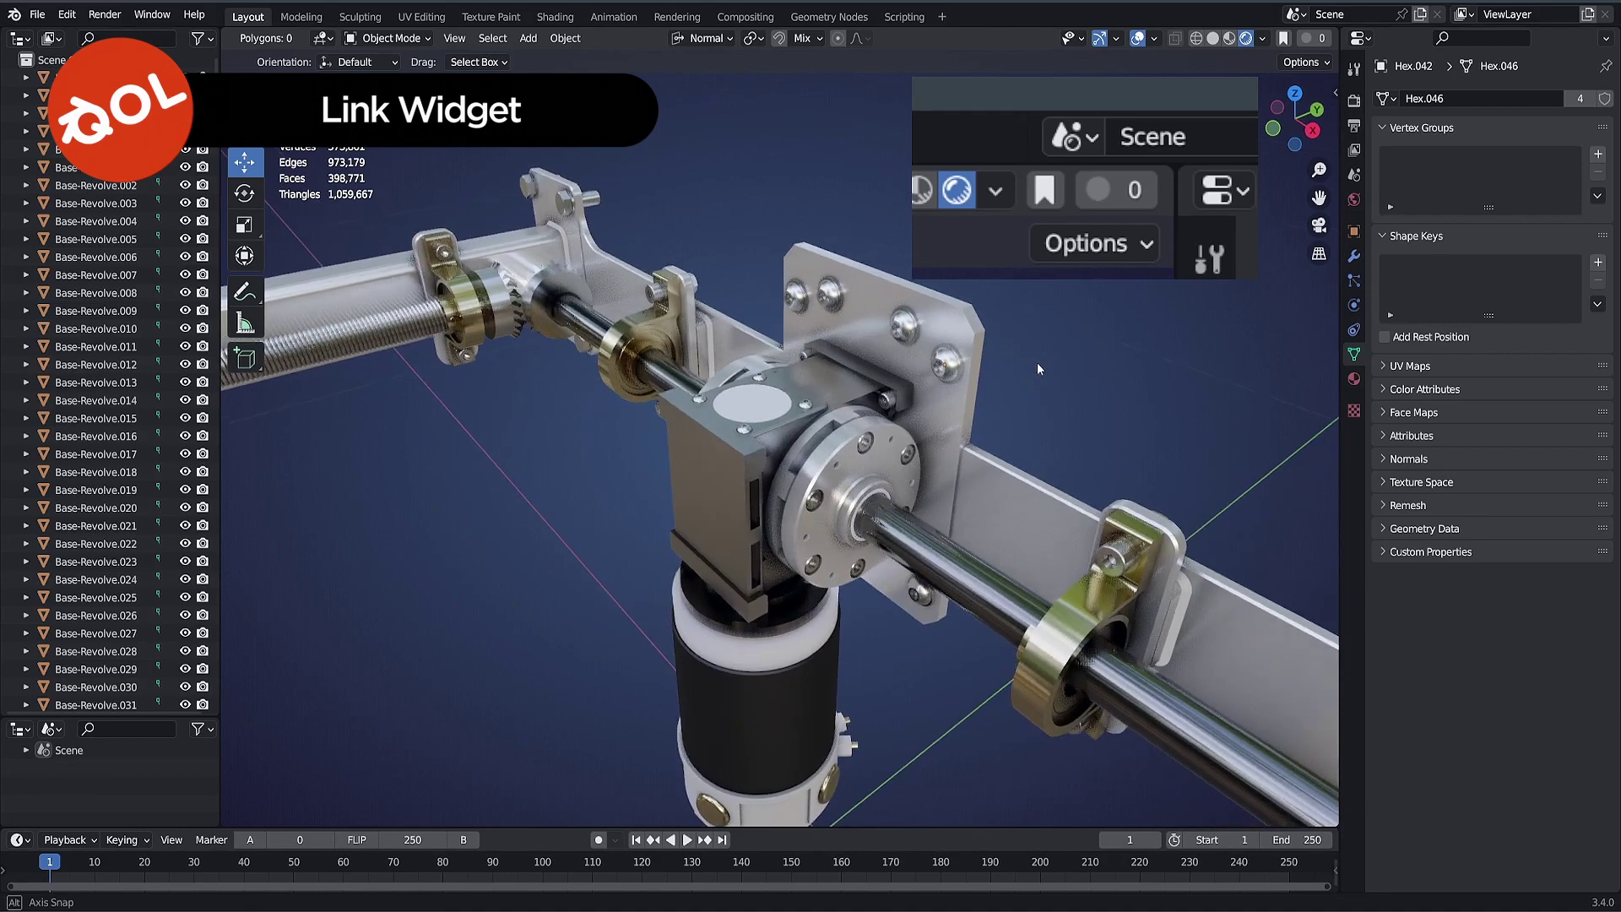
click(947, 364)
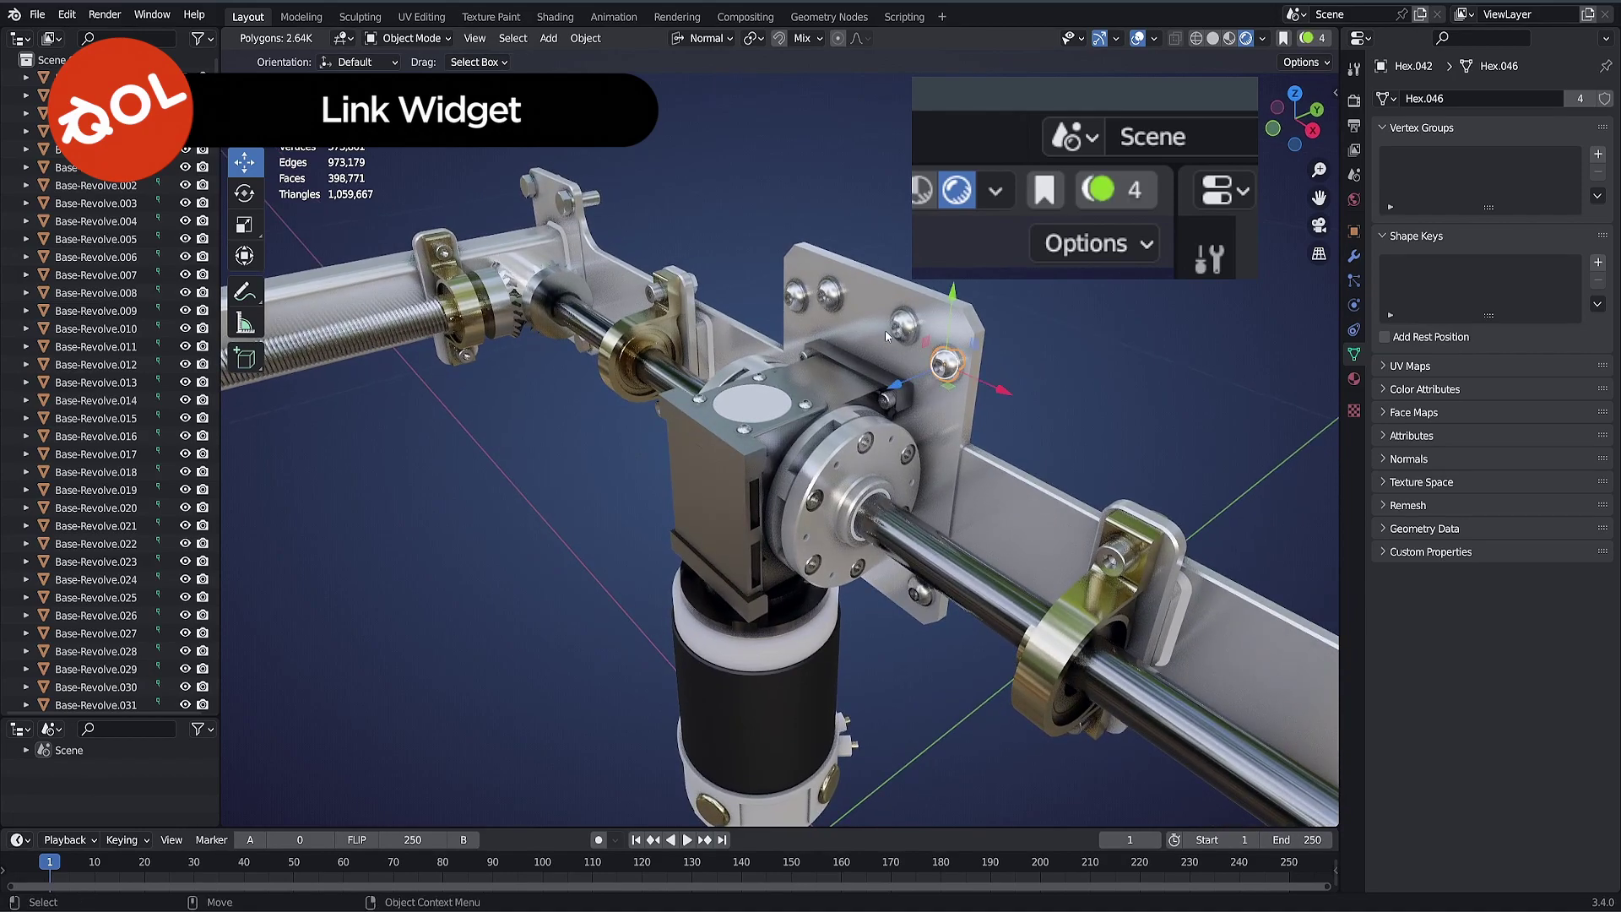
click(823, 294)
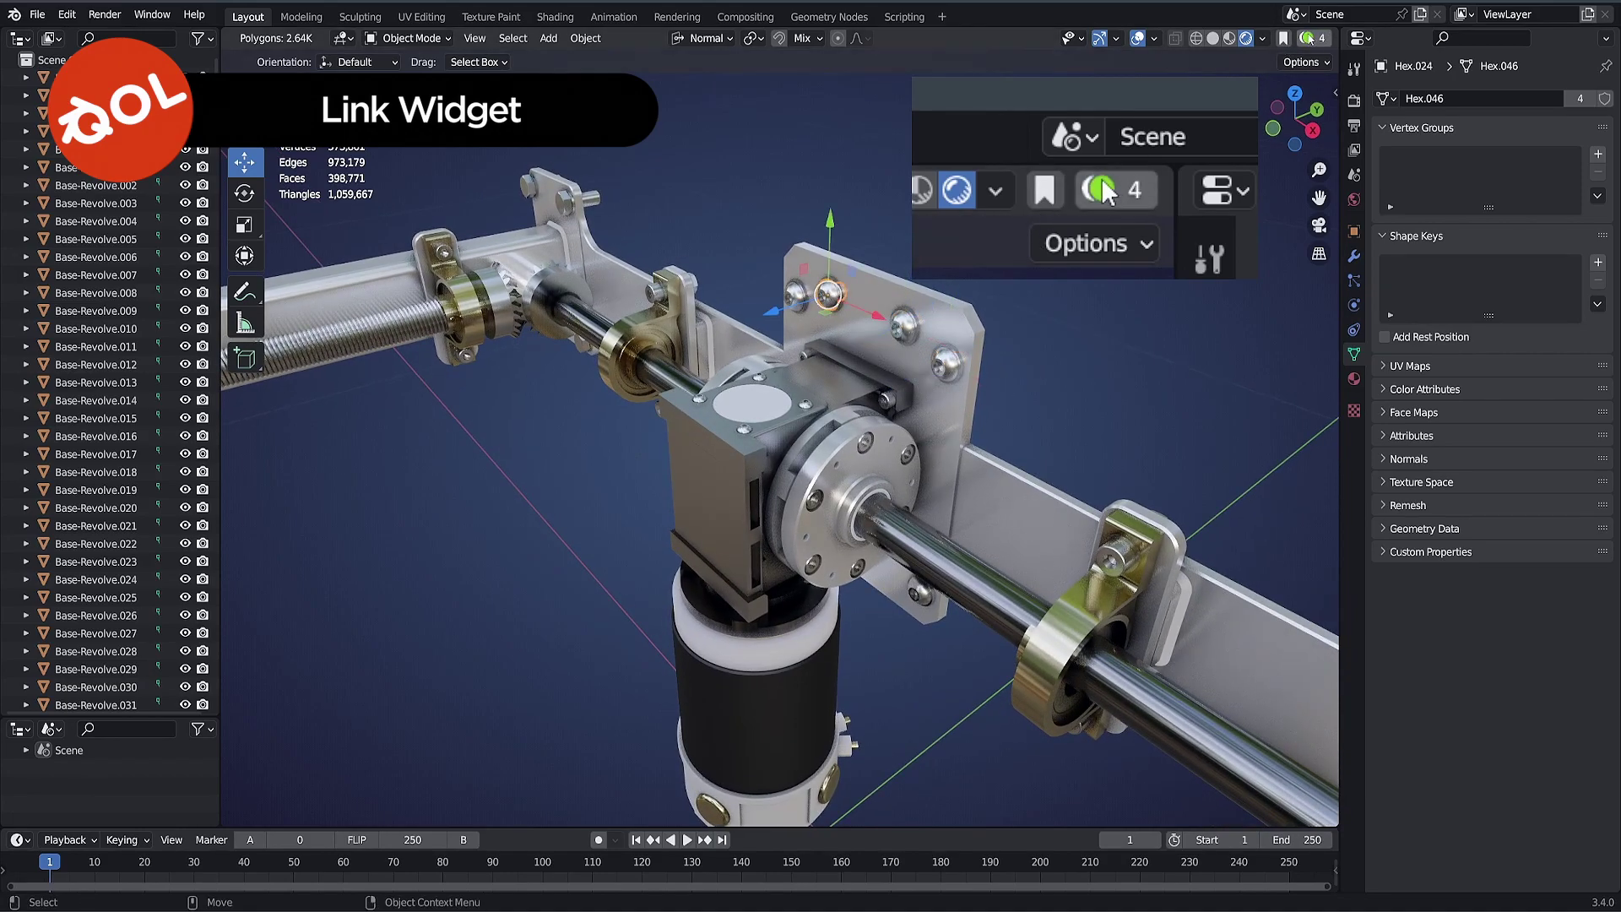
Step: Try to move the mesh of one mounting-plate bolt in Edit Mode, undo the move and return to Object Mode
click(910, 330)
middle_drag(911, 363, 935, 288)
key(Tab)
click(934, 292)
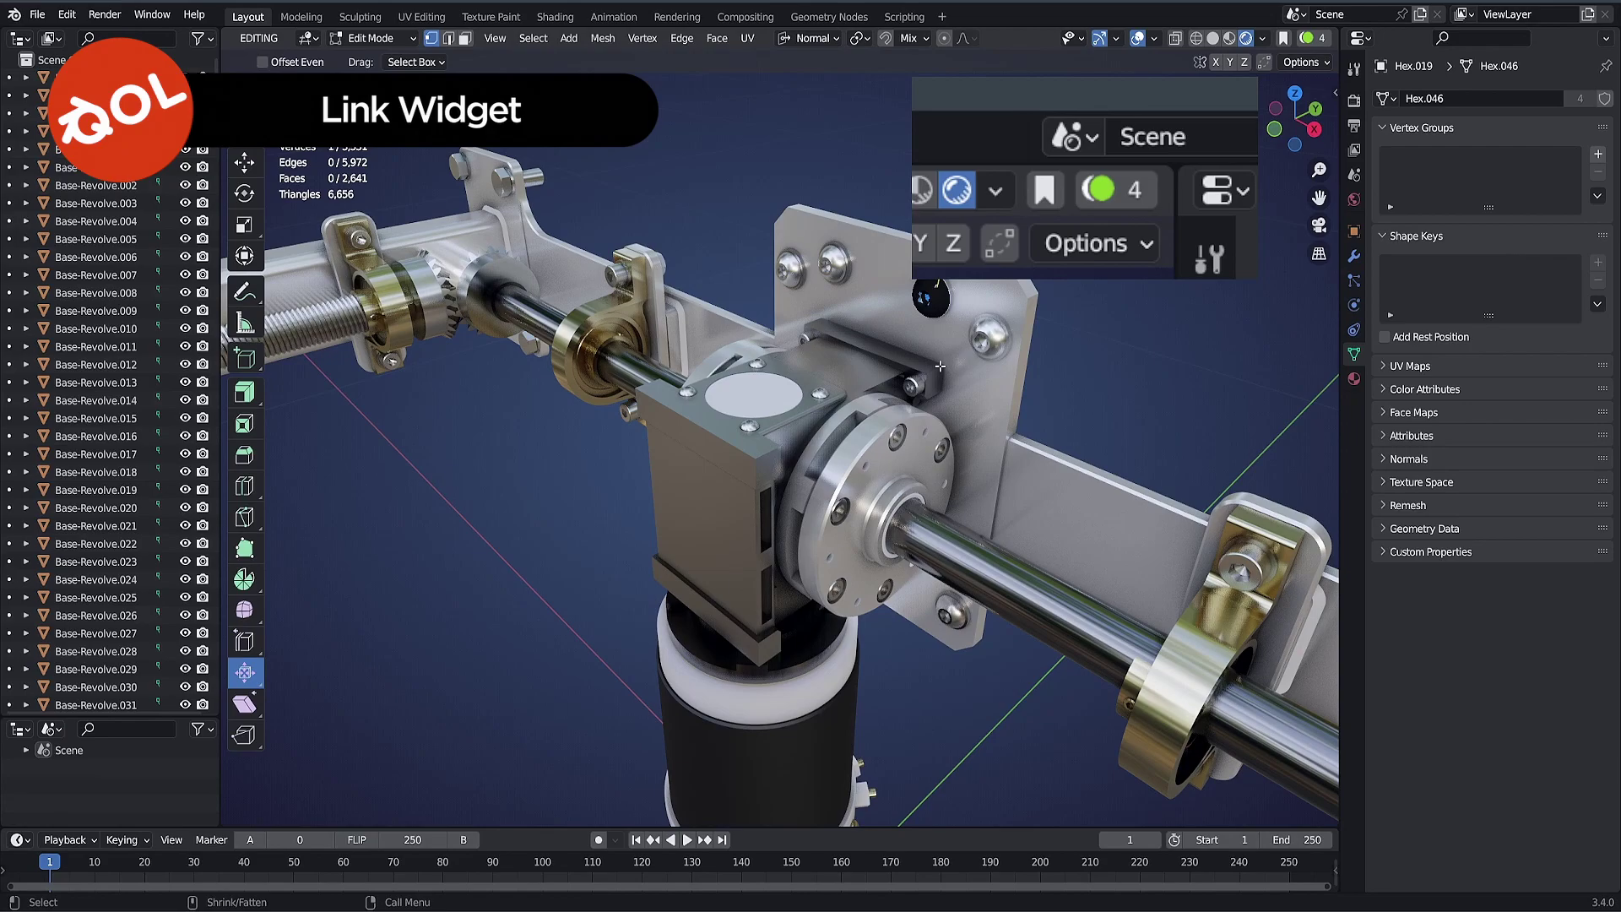
key(shift+space)
key(g)
key(g)
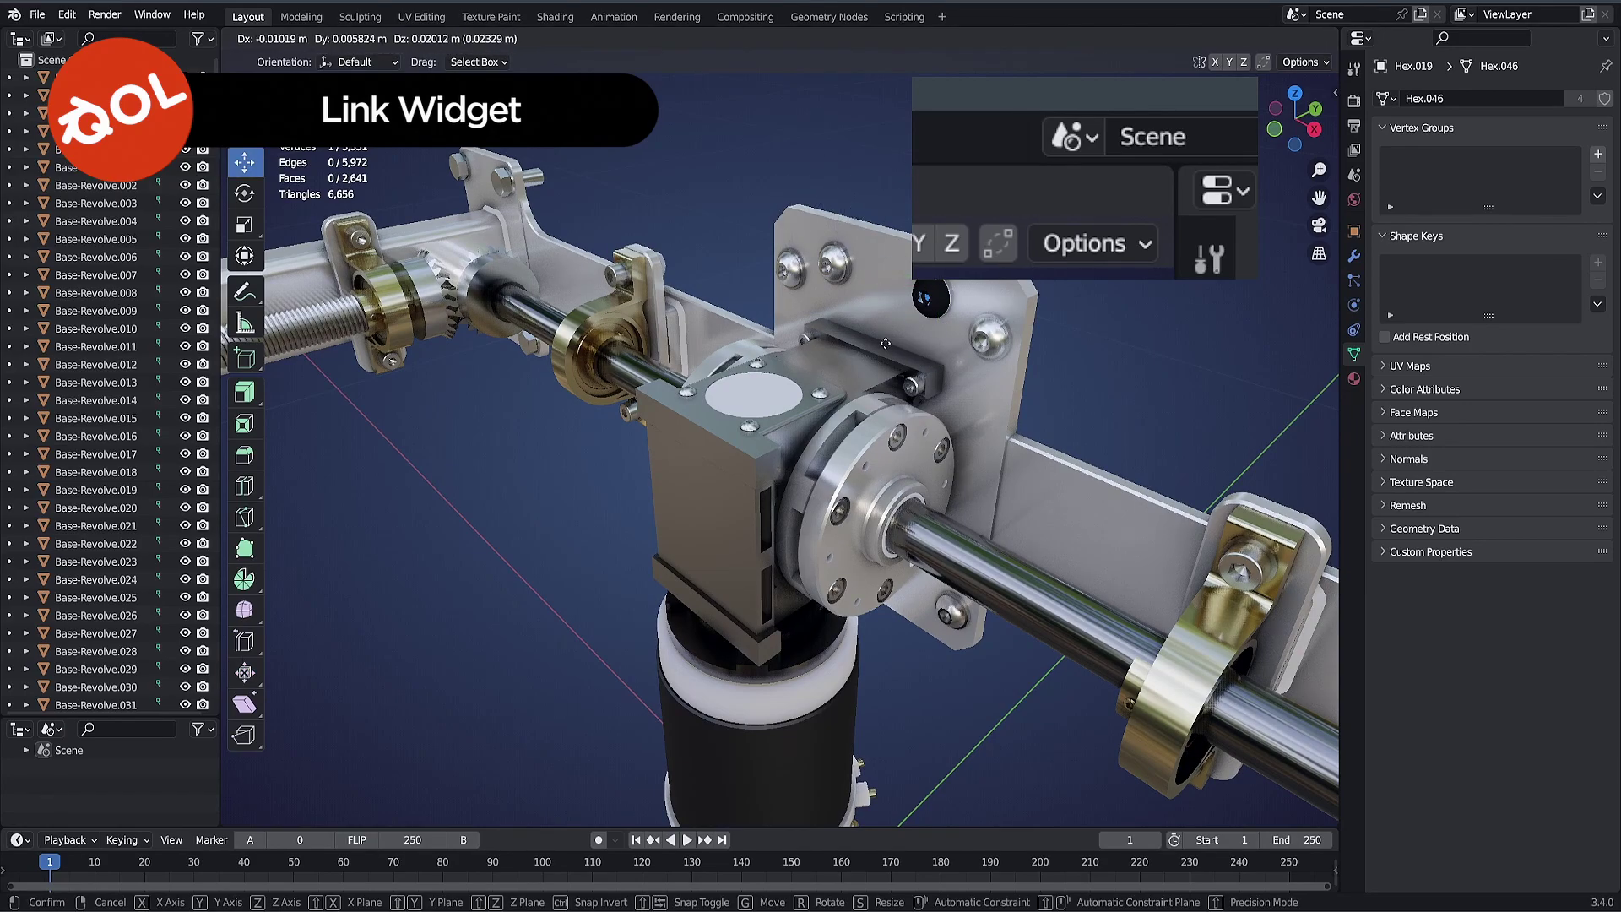
click(938, 302)
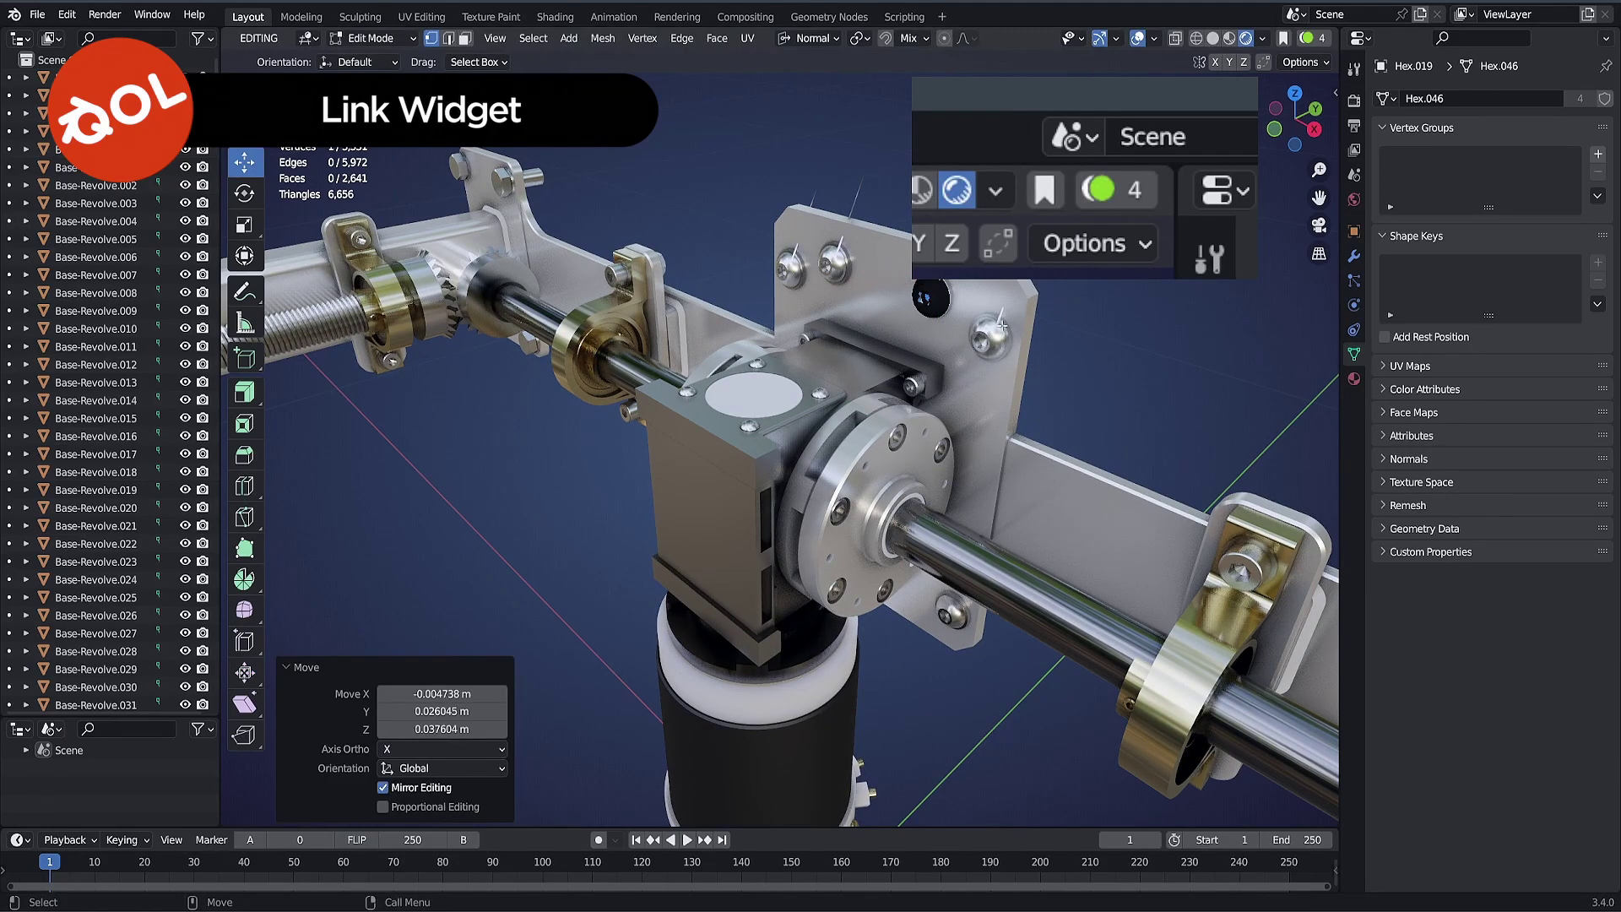
key(ctrl+z)
key(Tab)
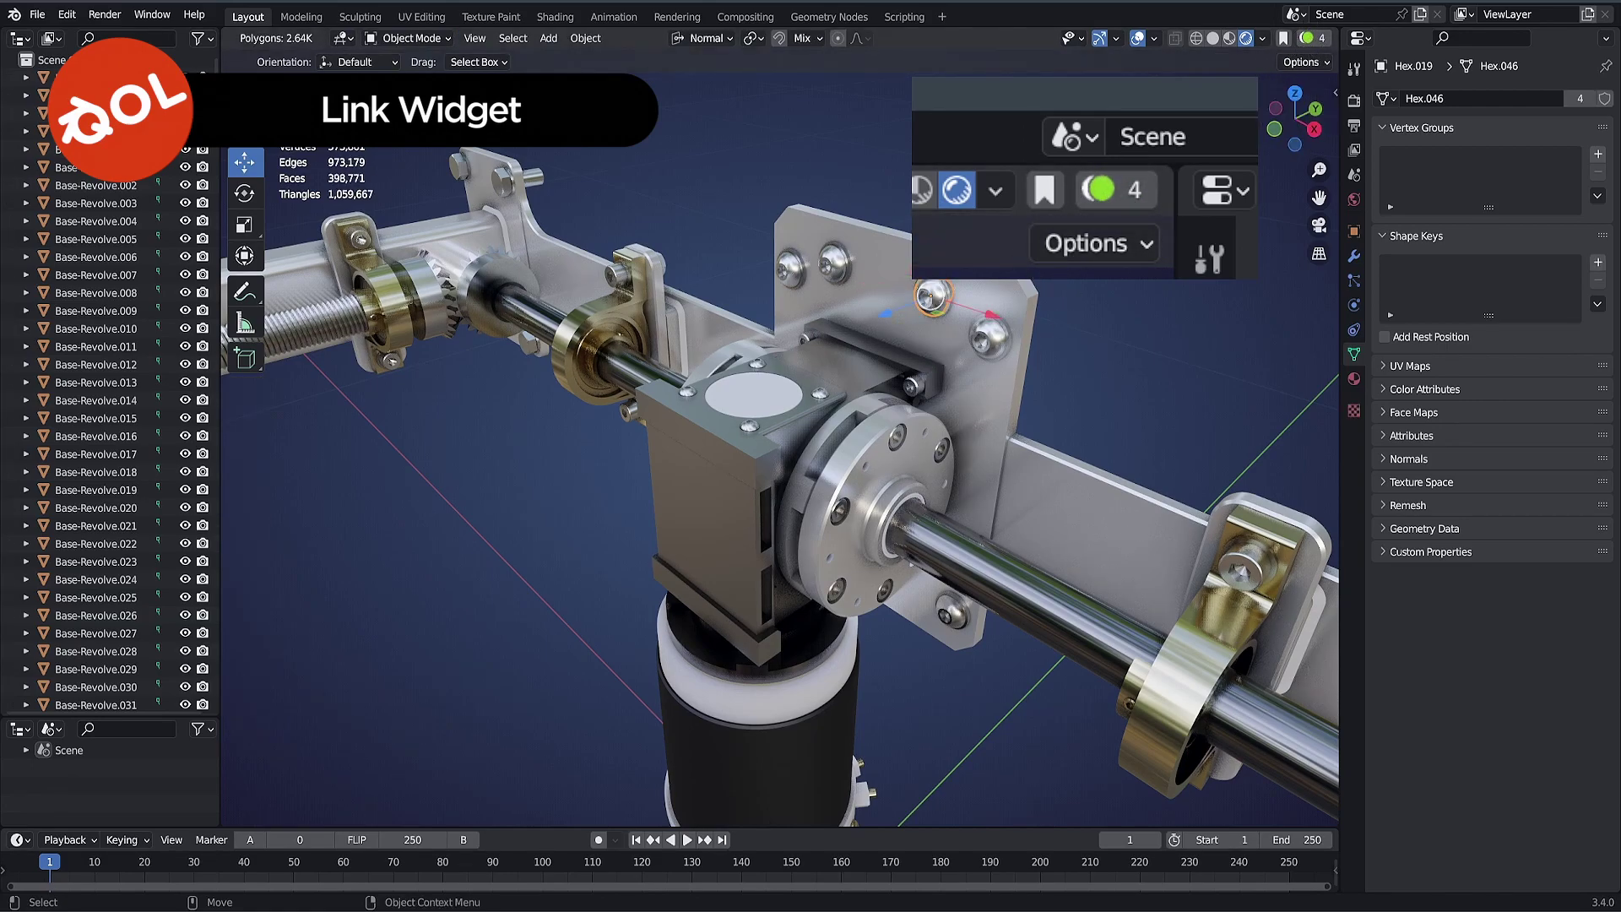
Step: Select one segment of the threaded rod and extend the selection to all objects with the same vertex count
click(1140, 262)
alt+drag(1140, 261, 1141, 328)
middle_drag(1143, 332, 687, 429)
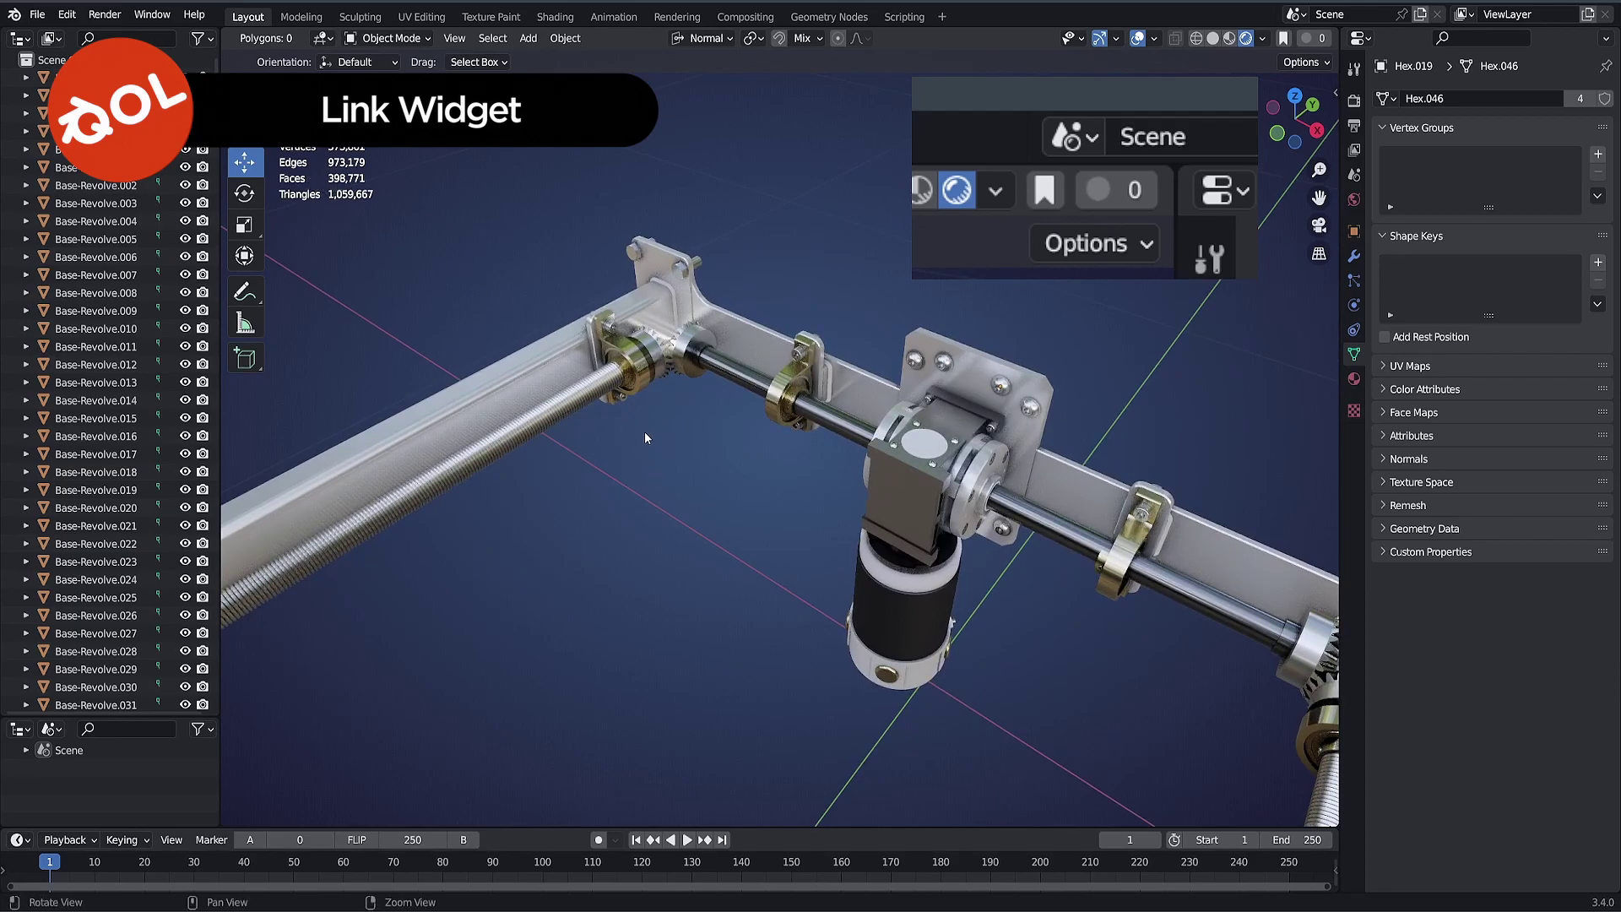
scroll(650, 440, up, 4)
middle_drag(636, 401, 818, 488)
click(732, 332)
scroll(795, 447, down, 2)
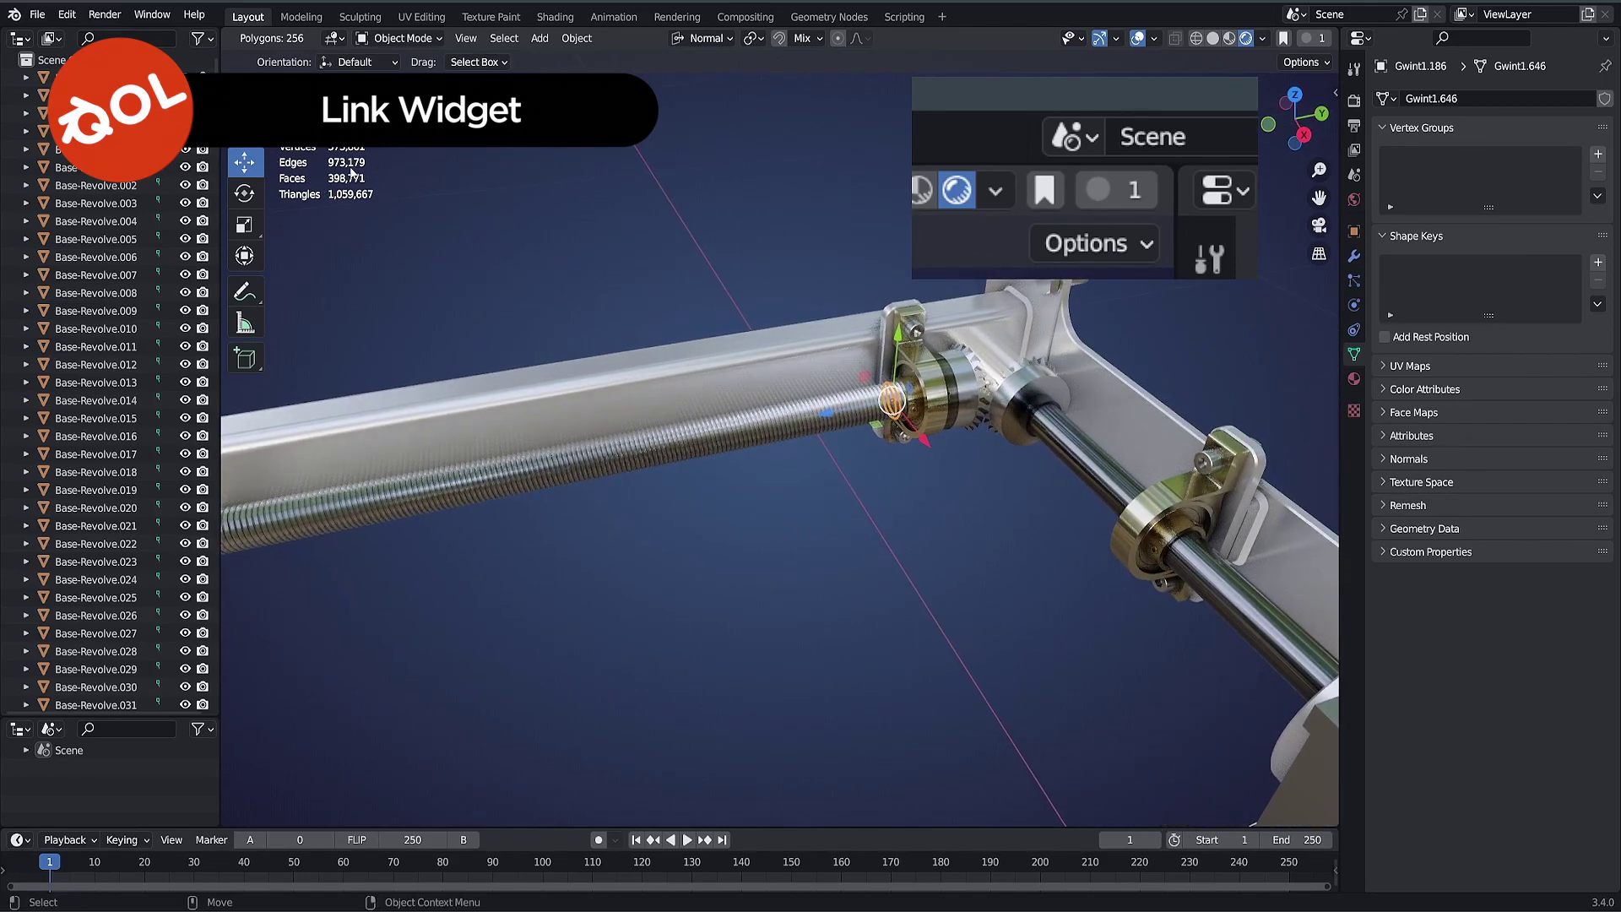
click(504, 38)
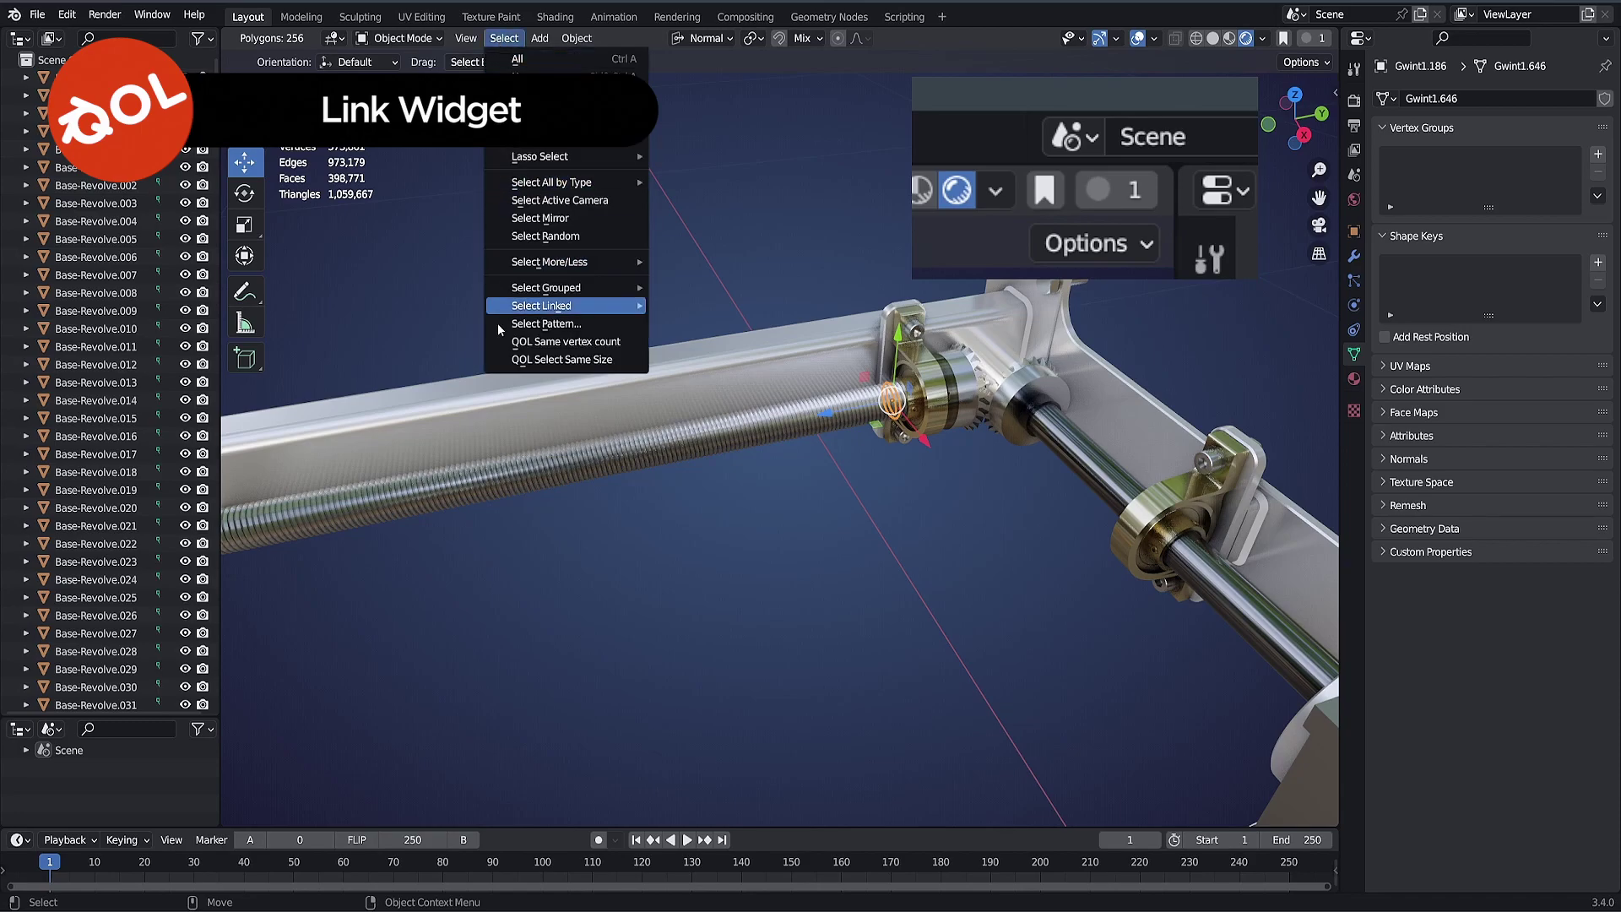
click(589, 347)
Step: Link the mesh data of all selected thread segments to the active segment and clear the selection
middle_drag(777, 422, 886, 363)
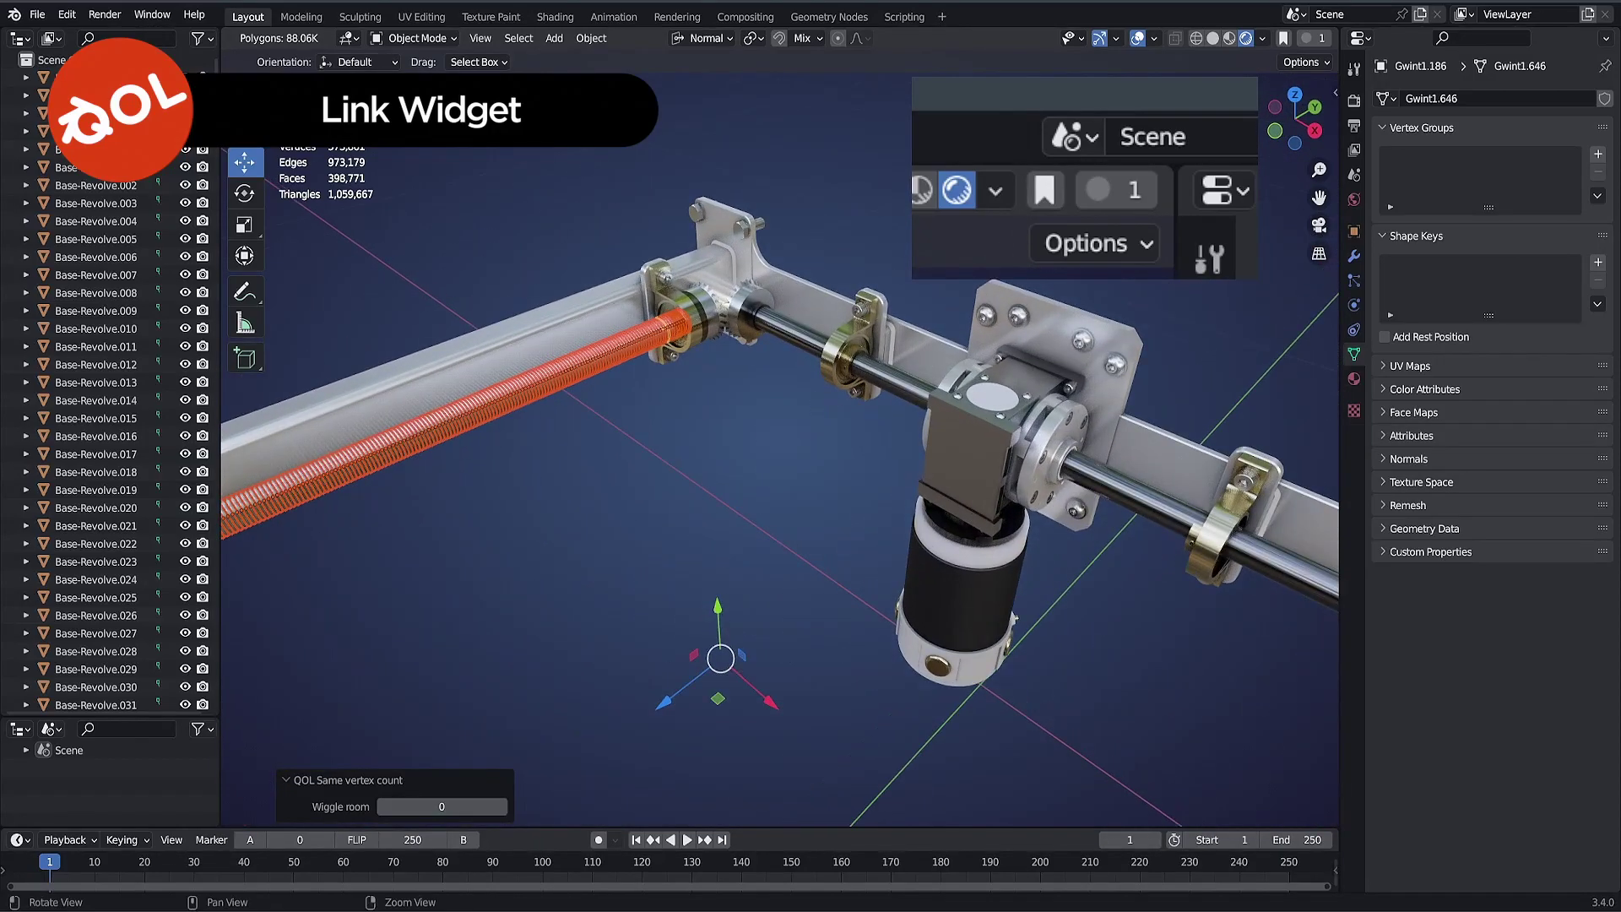
shift+click(1308, 39)
key(alt+a)
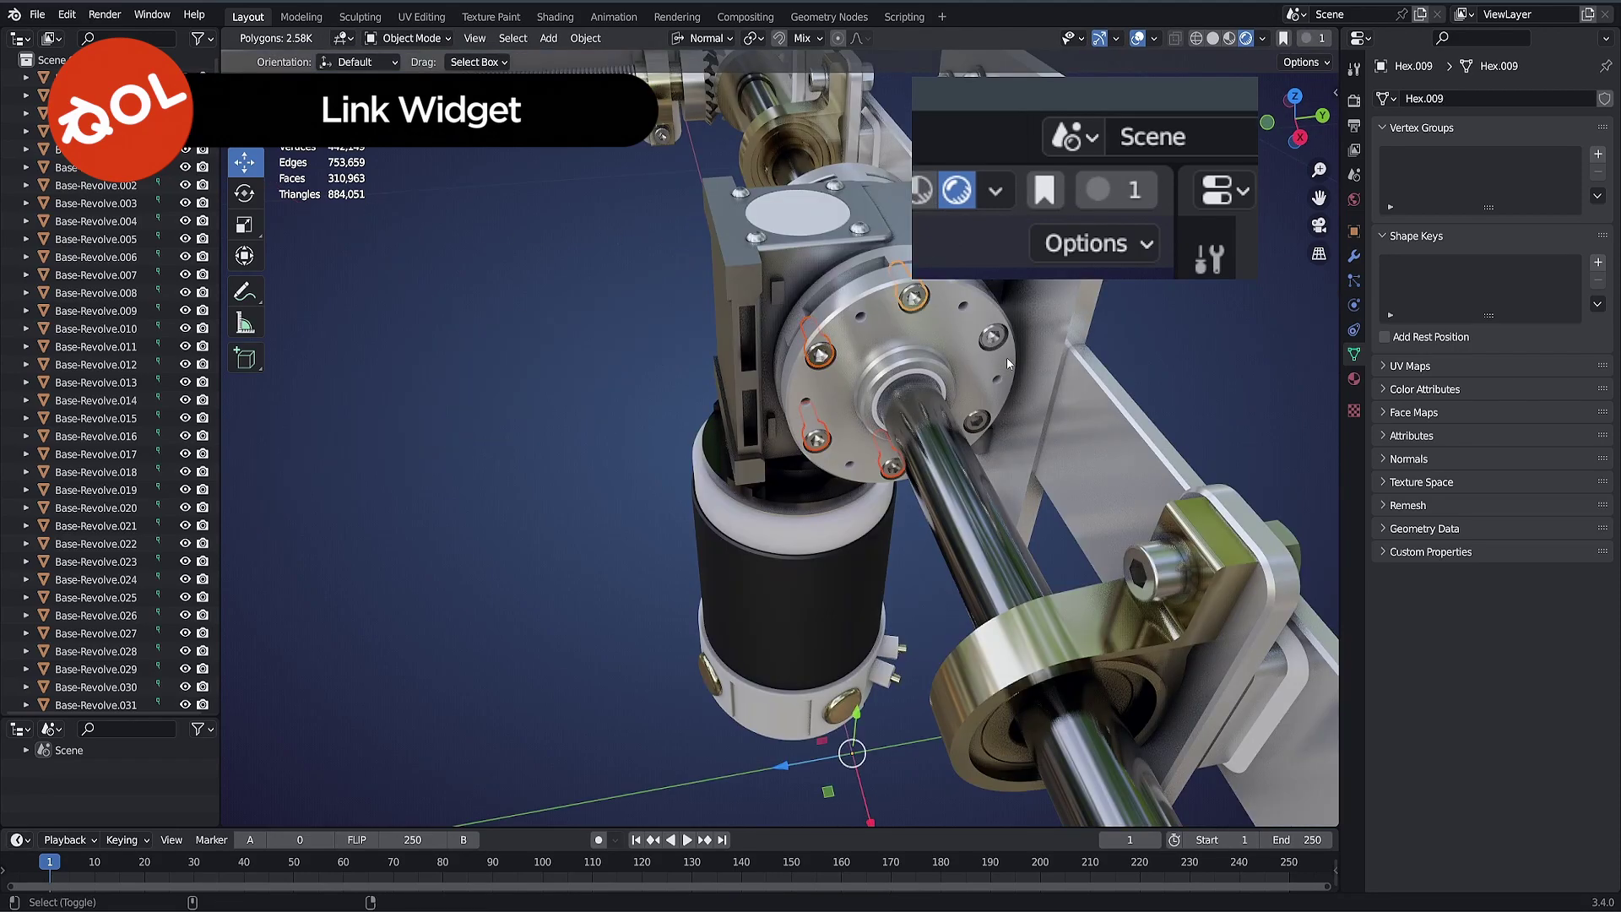
Step: Add the remaining bolt on the gearbox's round flange to the flange bolt selection
shift+click(977, 421)
alt+drag(977, 421, 1041, 424)
alt+right_drag(870, 549, 778, 639)
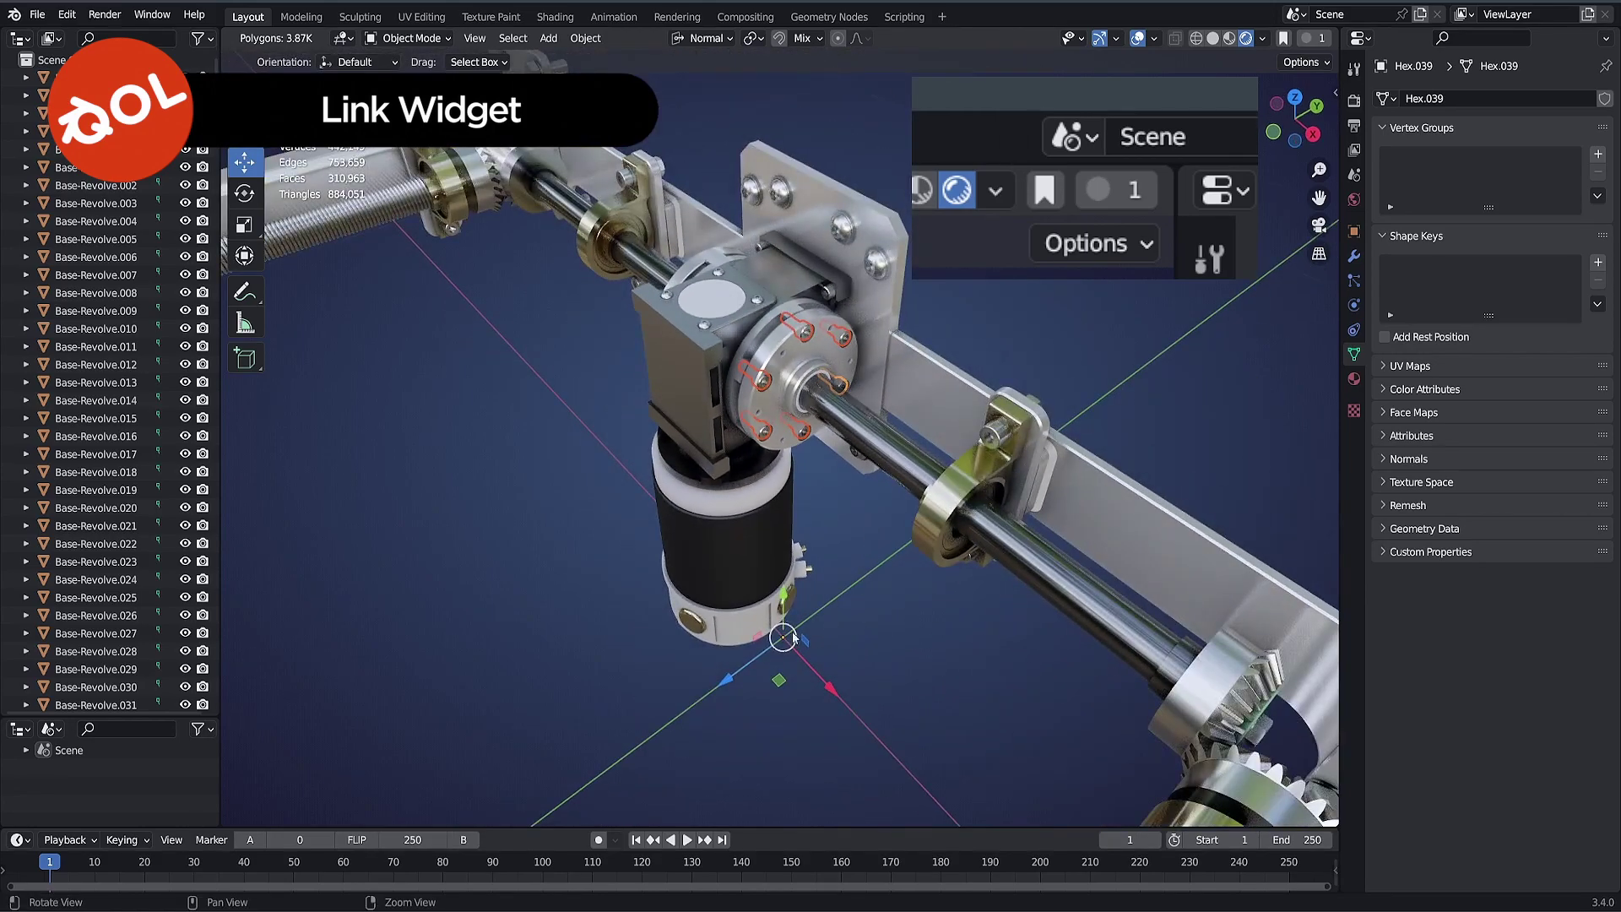
alt+drag(781, 636, 758, 628)
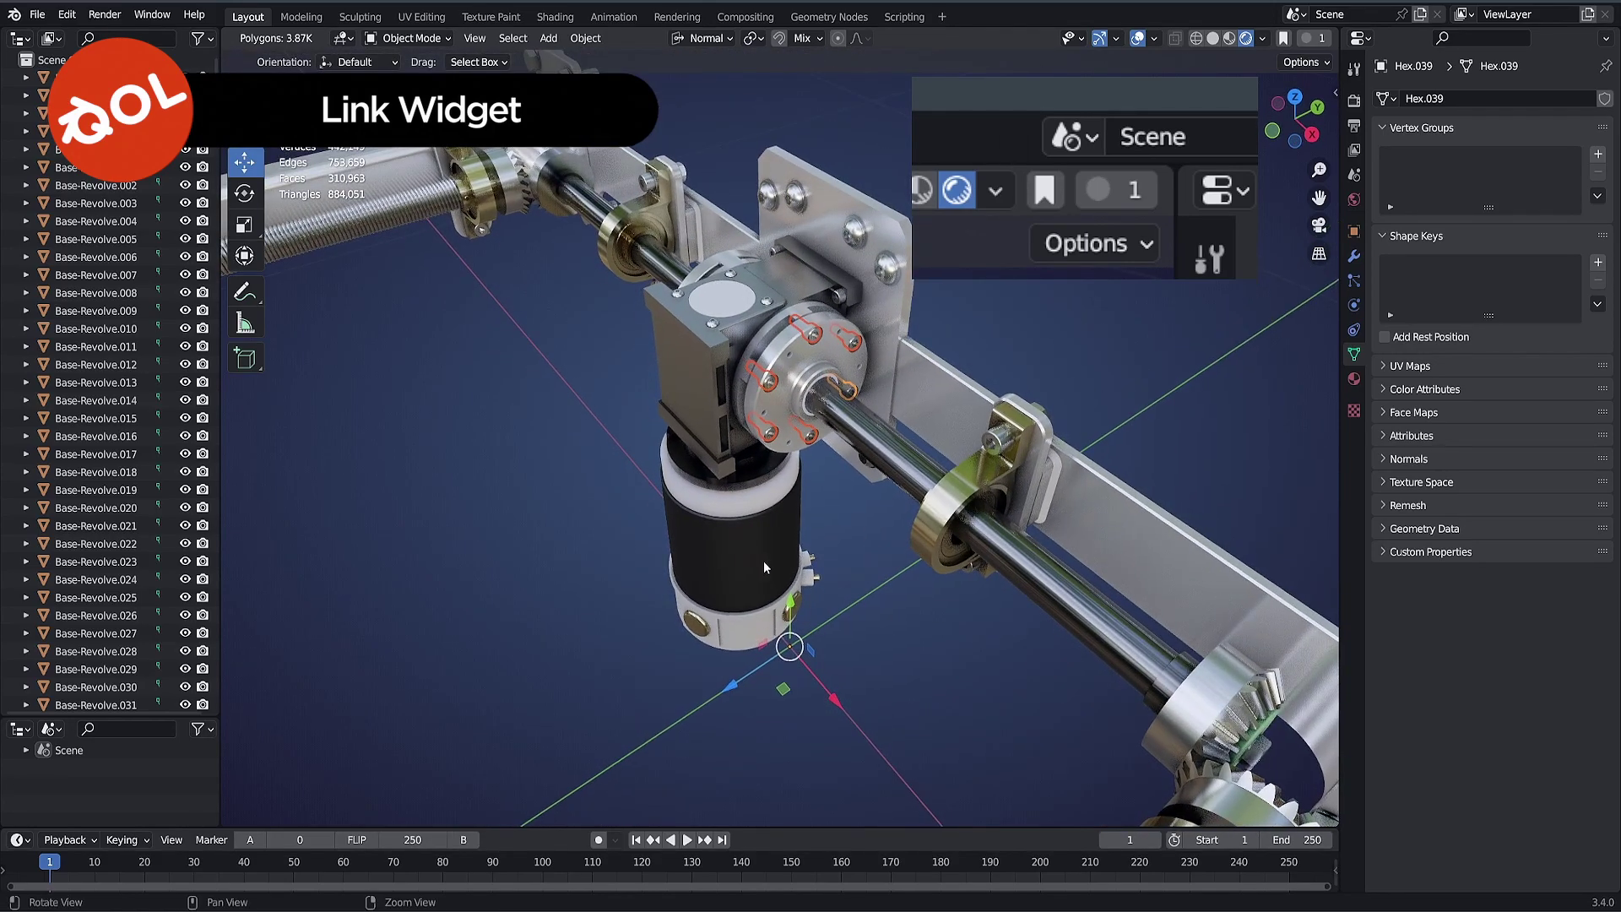
alt+right_drag(763, 560, 773, 551)
middle_drag(799, 530, 812, 546)
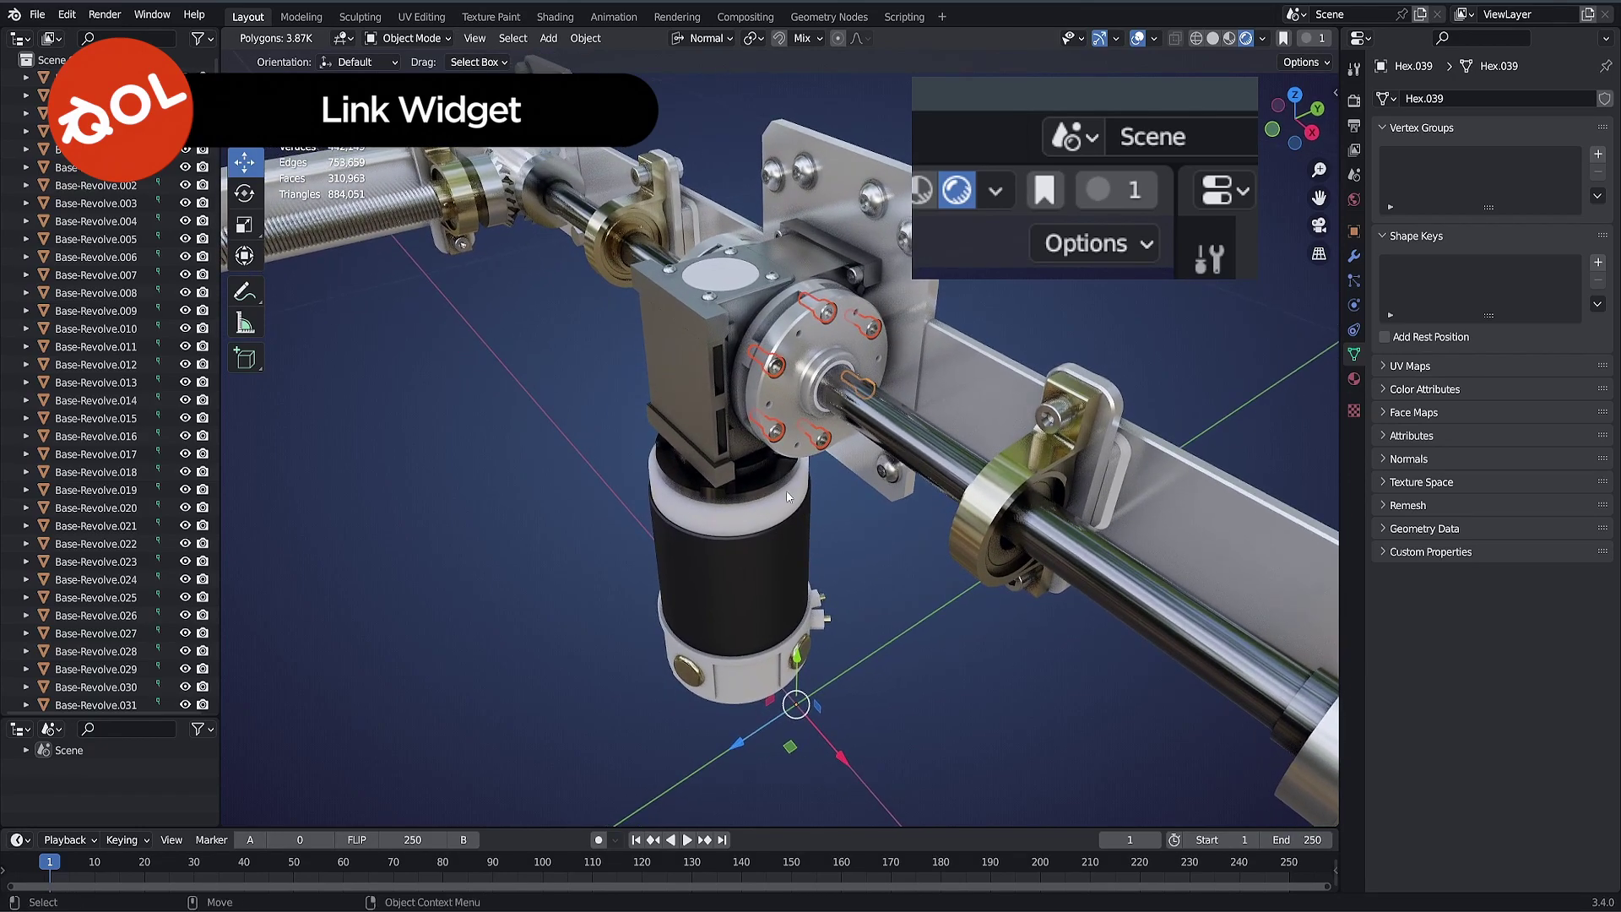
Step: Set the flange bolts' origins to their geometry and link their mesh data to the active bolt
click(586, 38)
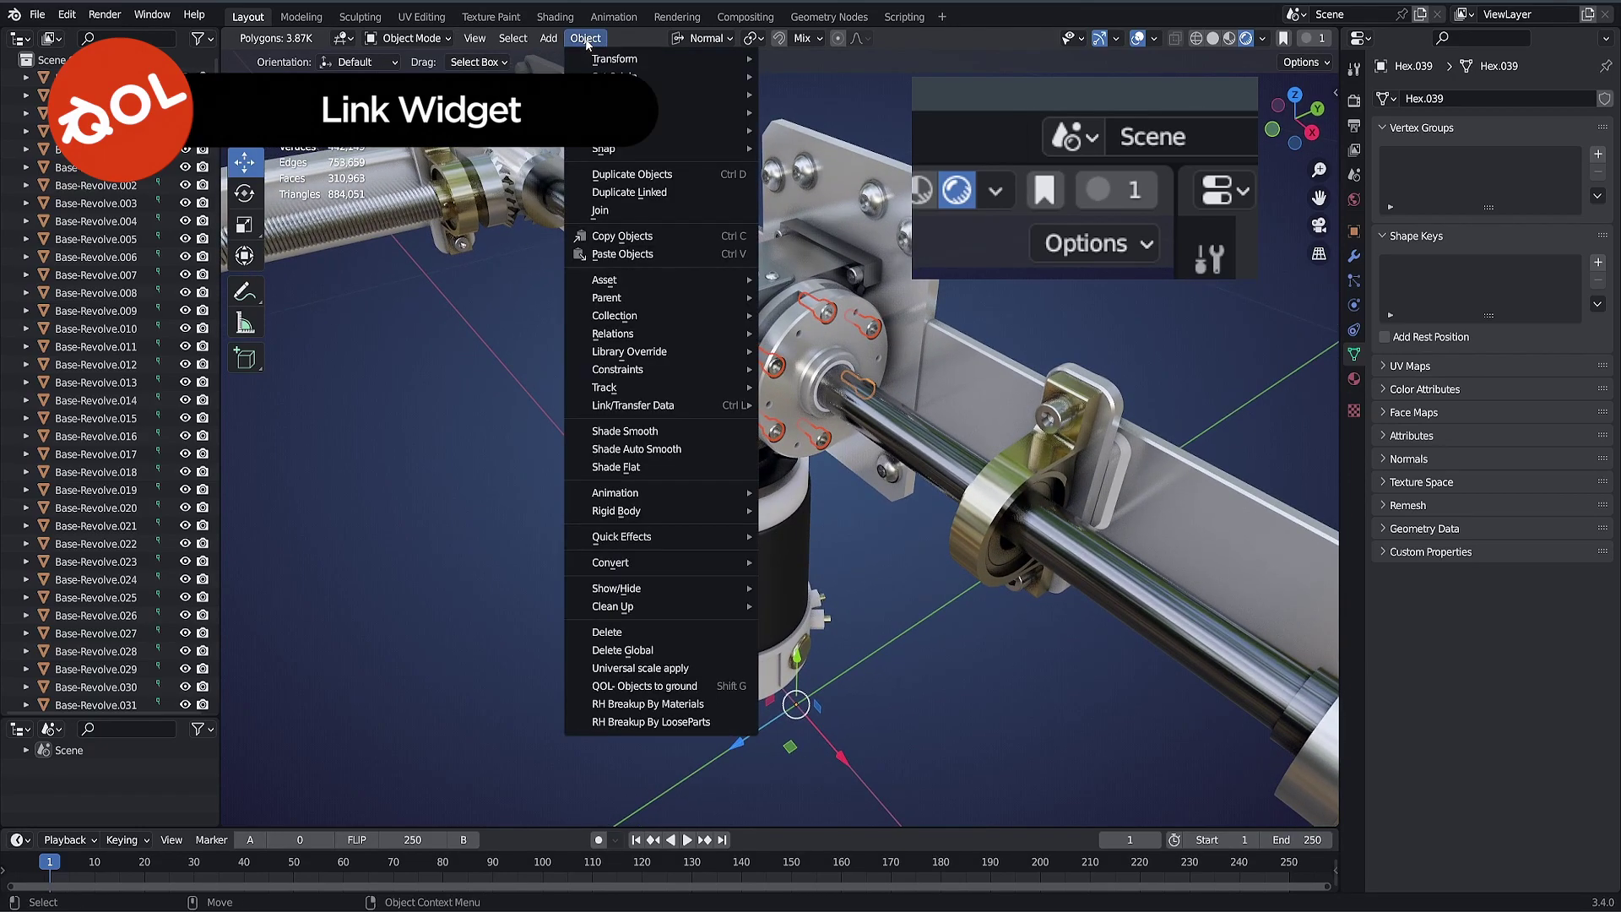
mouse_move(659, 76)
click(861, 95)
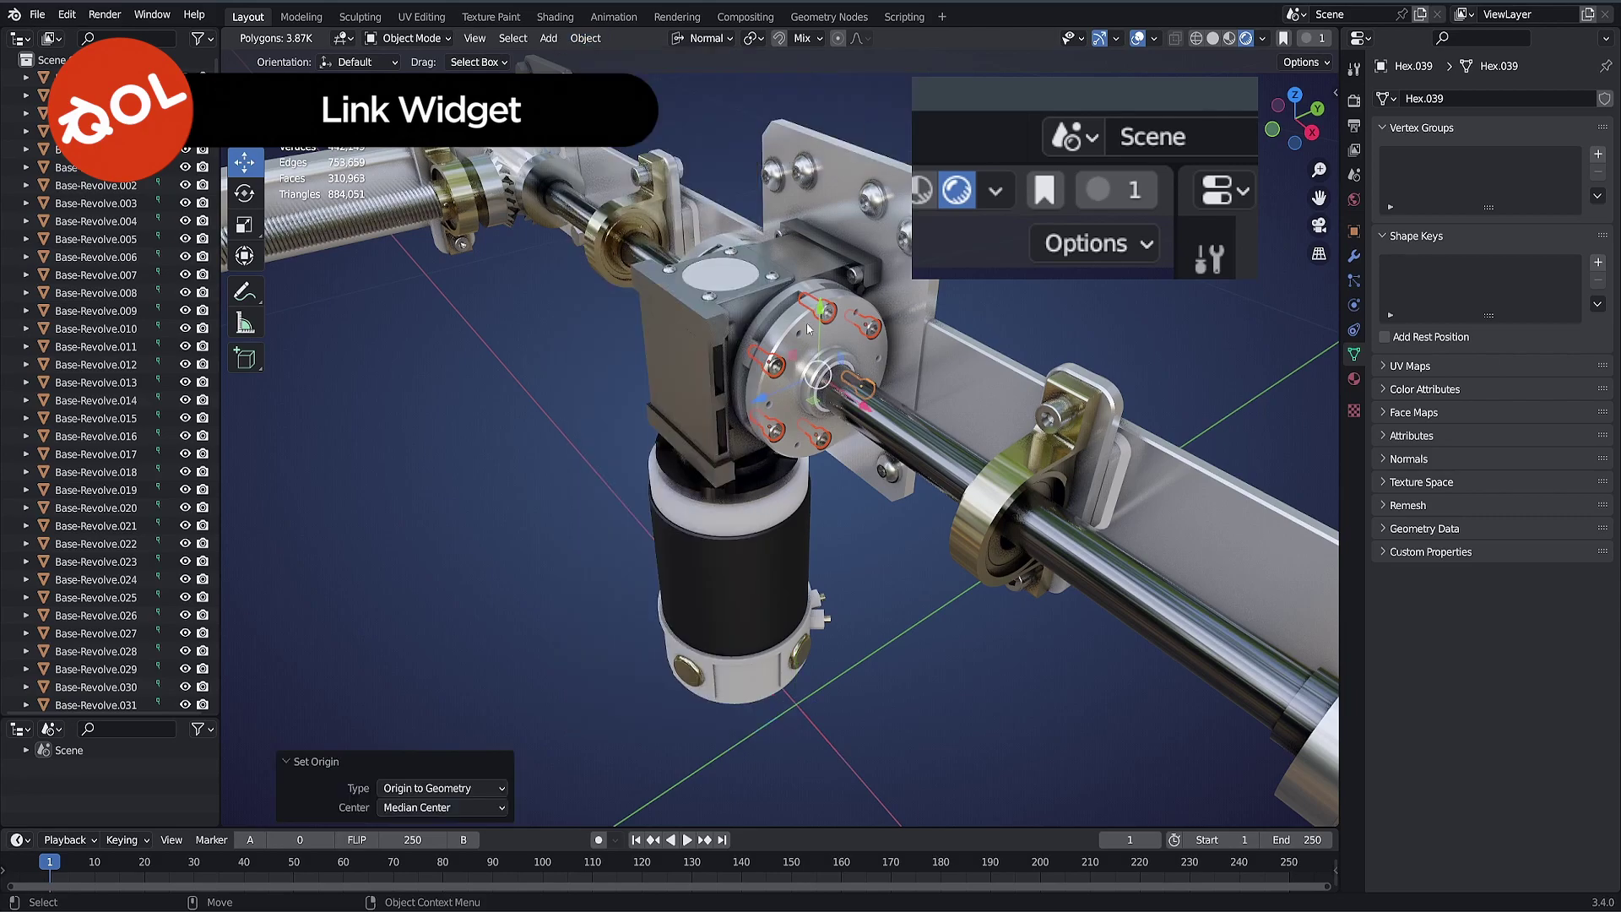
middle_drag(786, 412, 809, 421)
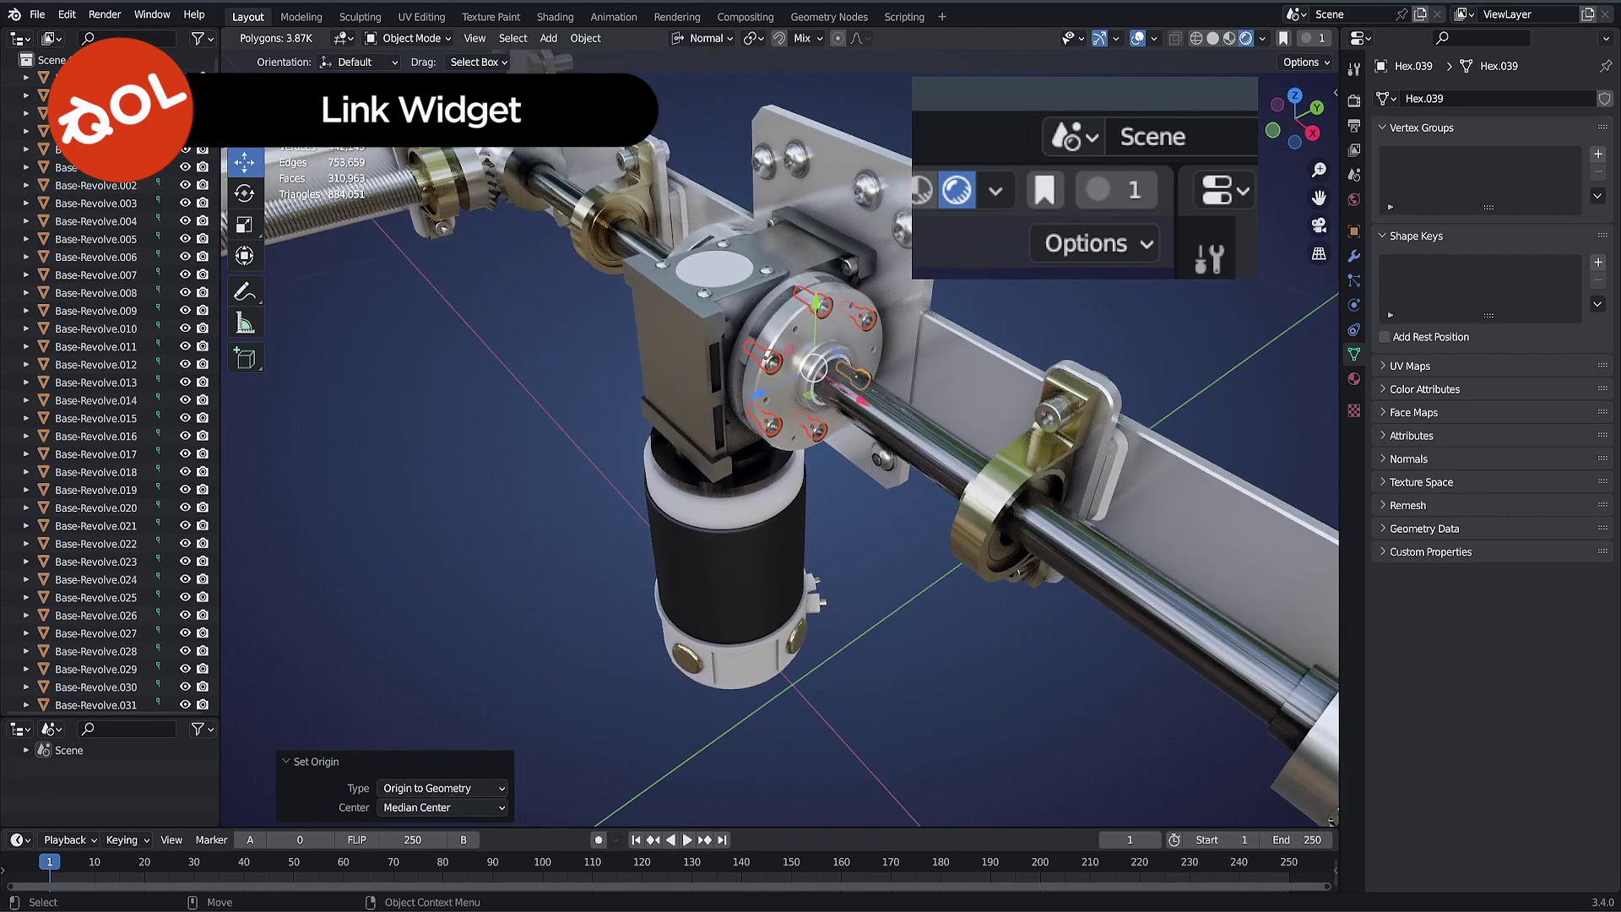
shift+click(1309, 39)
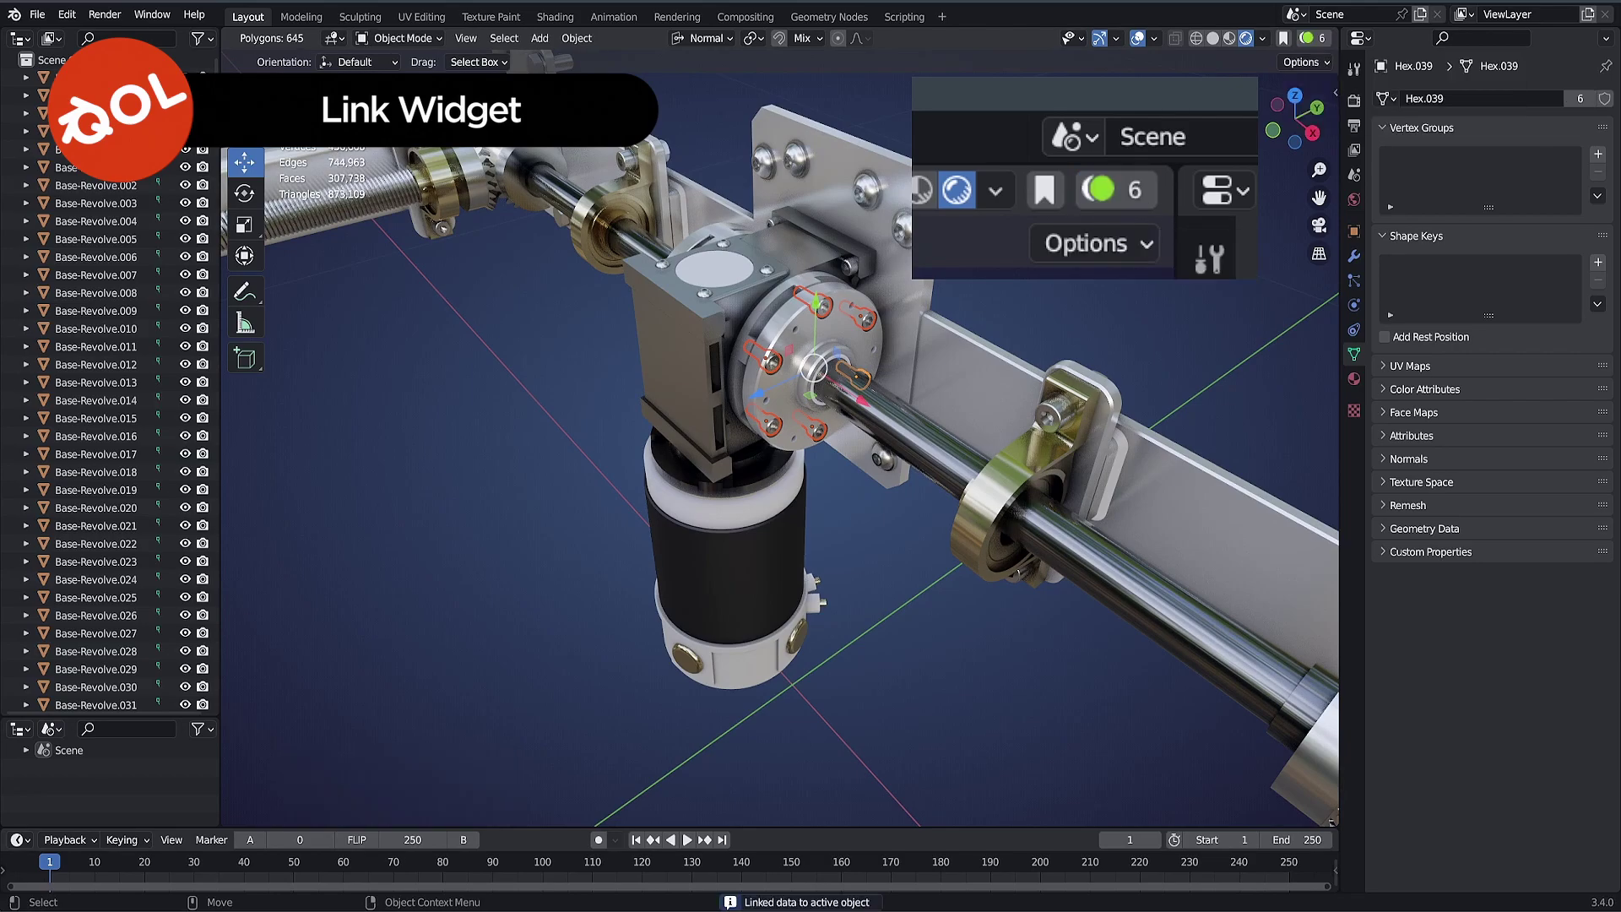
click(866, 323)
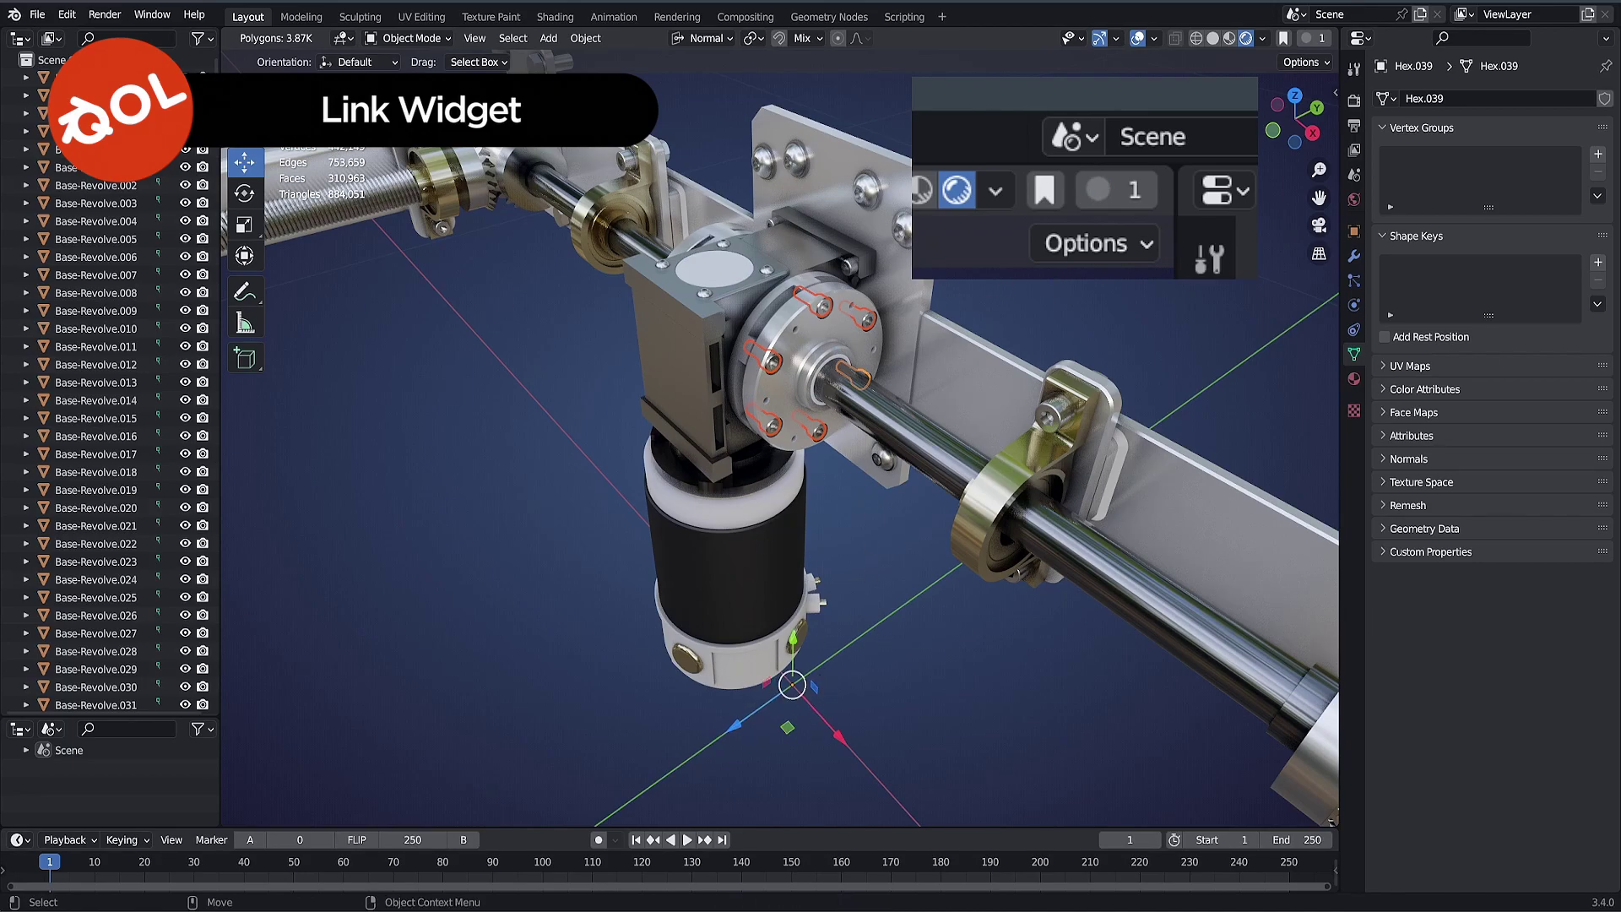
Step: Try to link the flange bolts' mesh data without resetting their origins, undo the link and clear the selection
middle_drag(1005, 363, 1025, 352)
click(1312, 38)
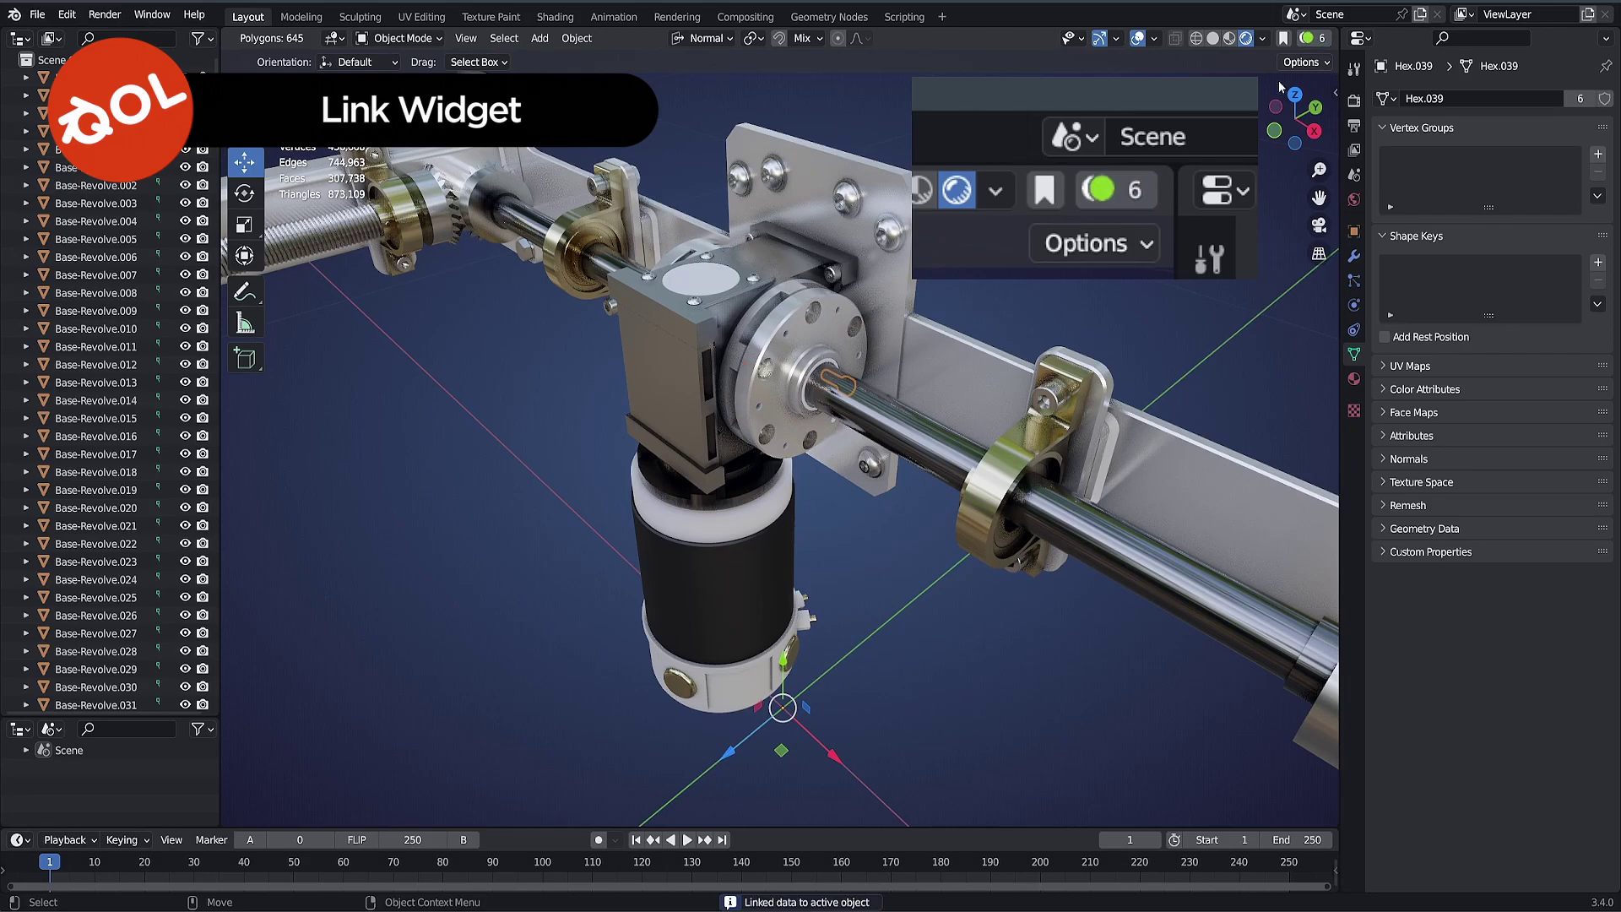
middle_drag(912, 387, 1052, 304)
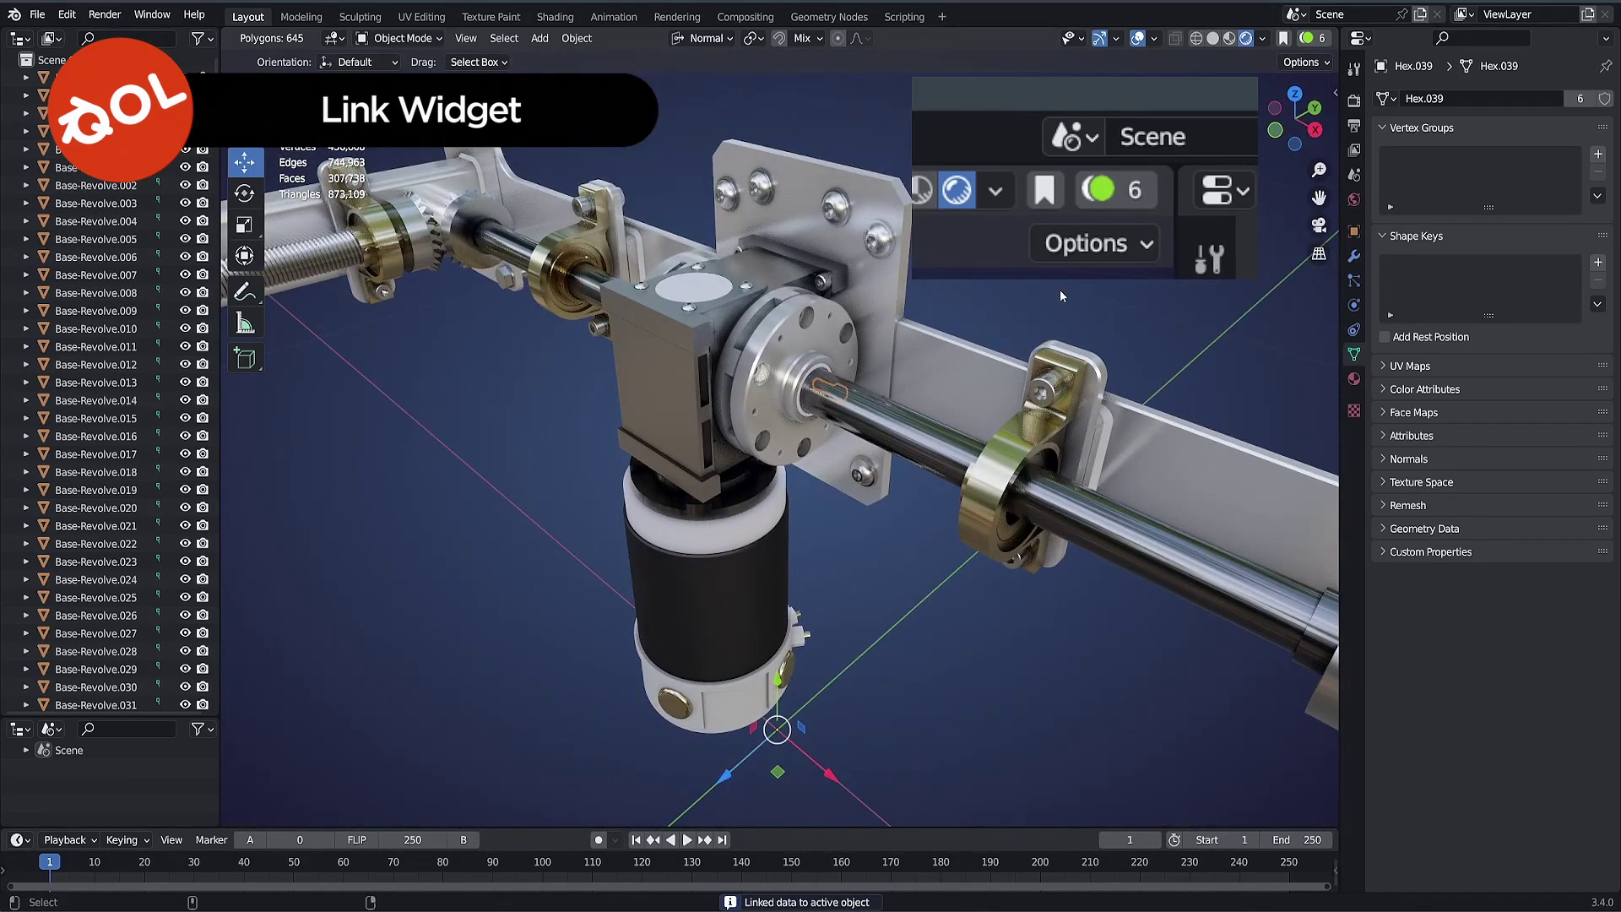
key(ctrl+z)
click(1071, 281)
alt+drag(1005, 285, 1020, 310)
middle_drag(912, 341, 1062, 286)
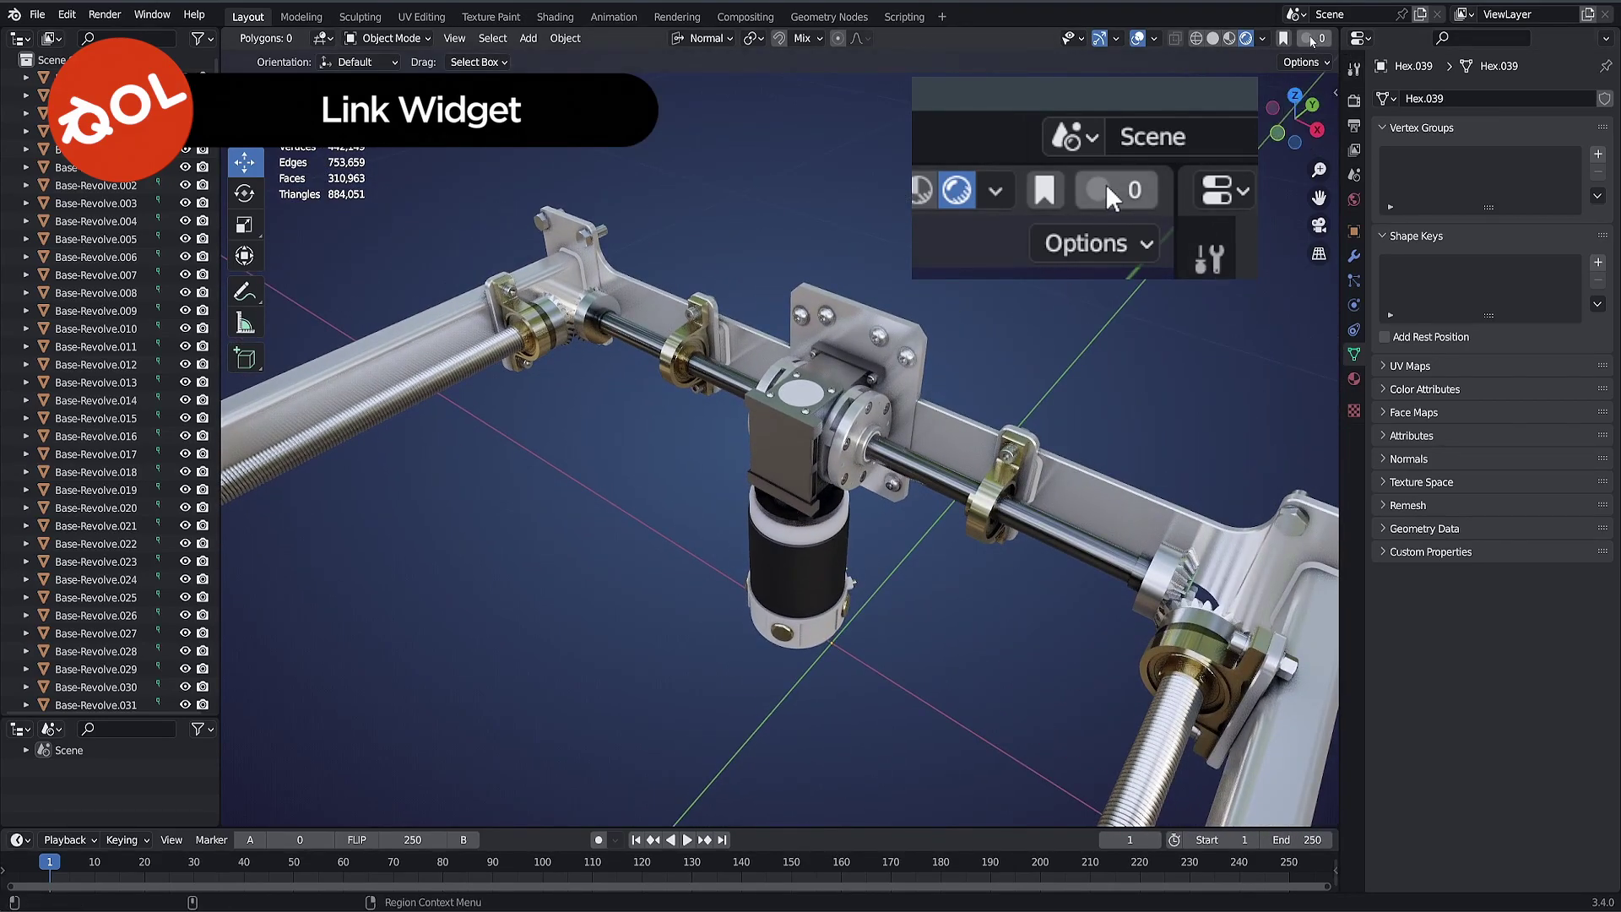
Step: Check the linked-data indicator for a mounting-plate bolt and for a segment of the threaded rod
scroll(960, 371, up, 2)
click(958, 338)
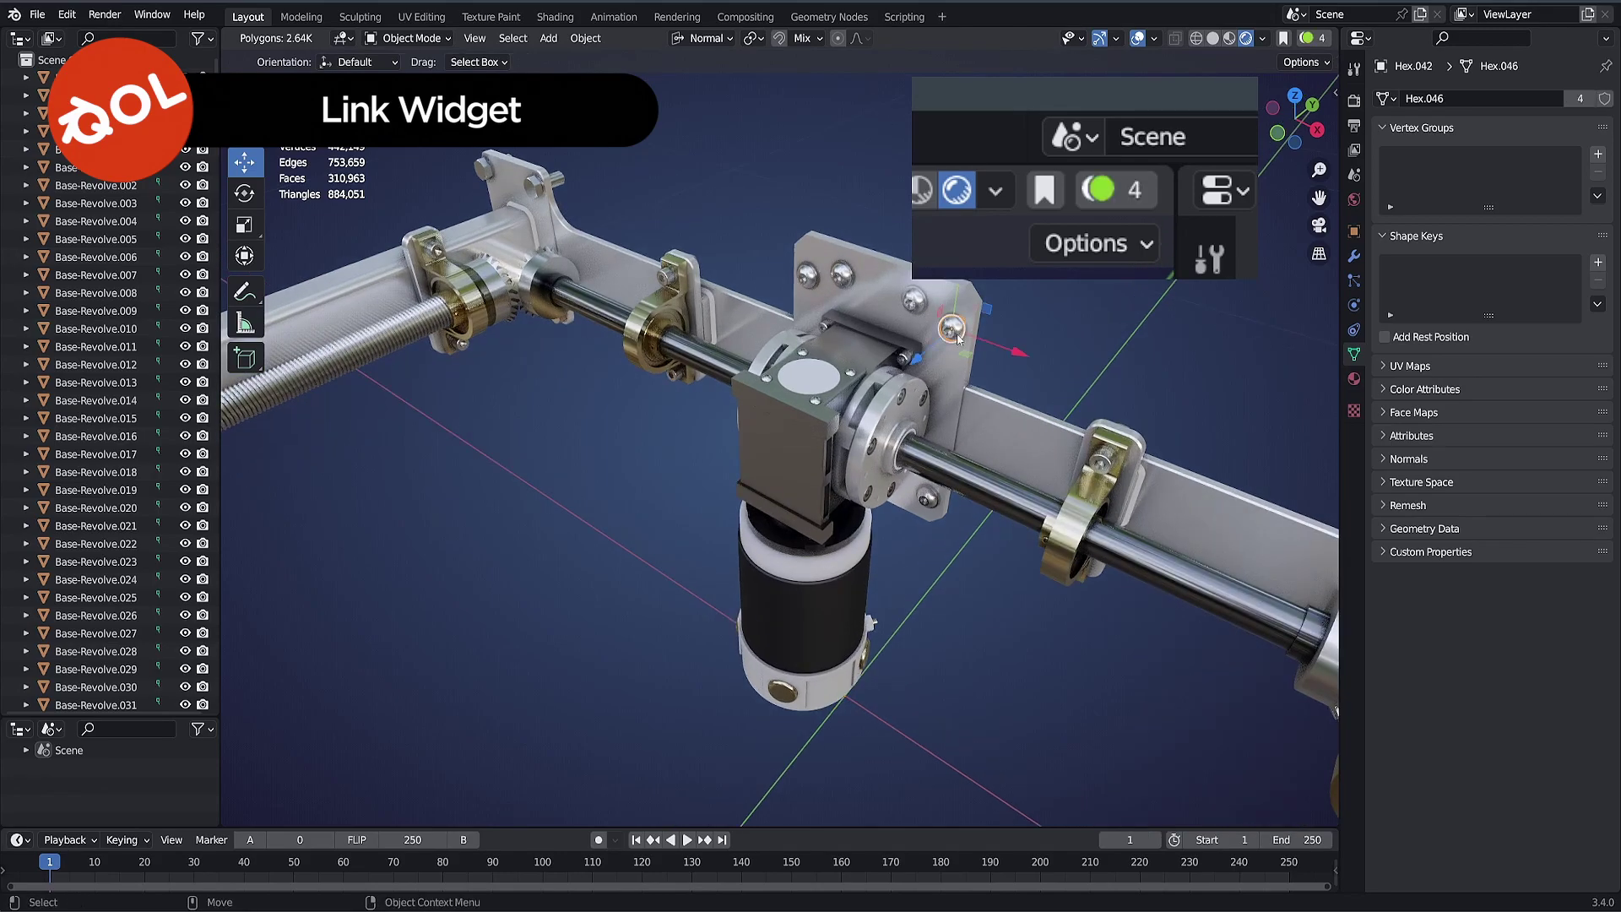
click(414, 328)
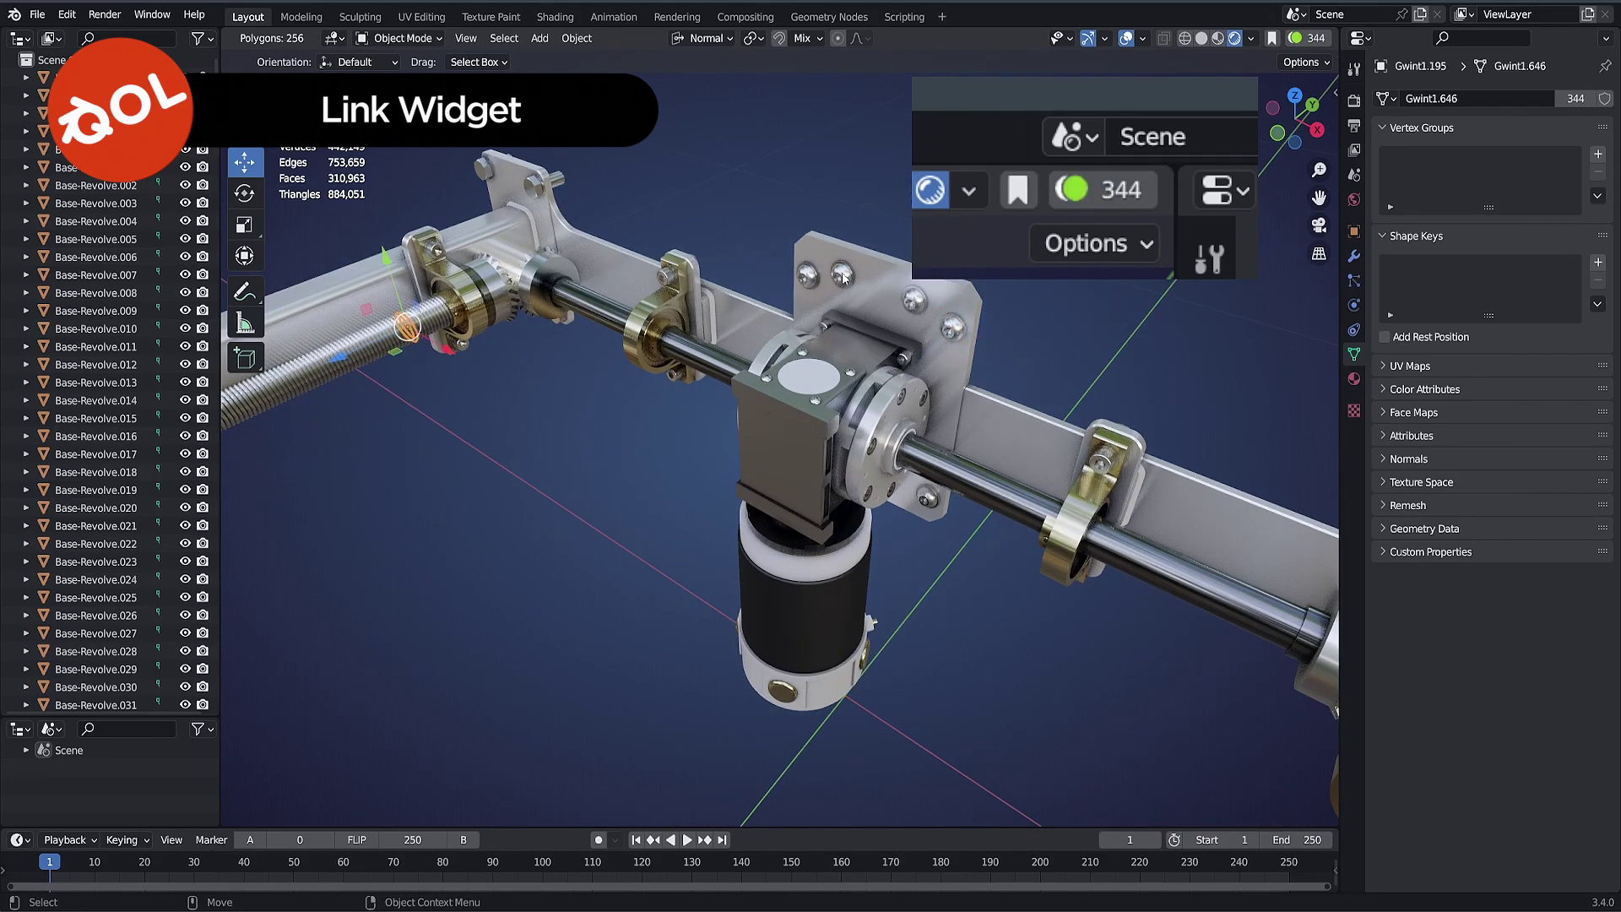
Step: Select a mounting-plate bolt together with all objects that share its mesh data
click(844, 279)
middle_drag(1159, 307, 1116, 303)
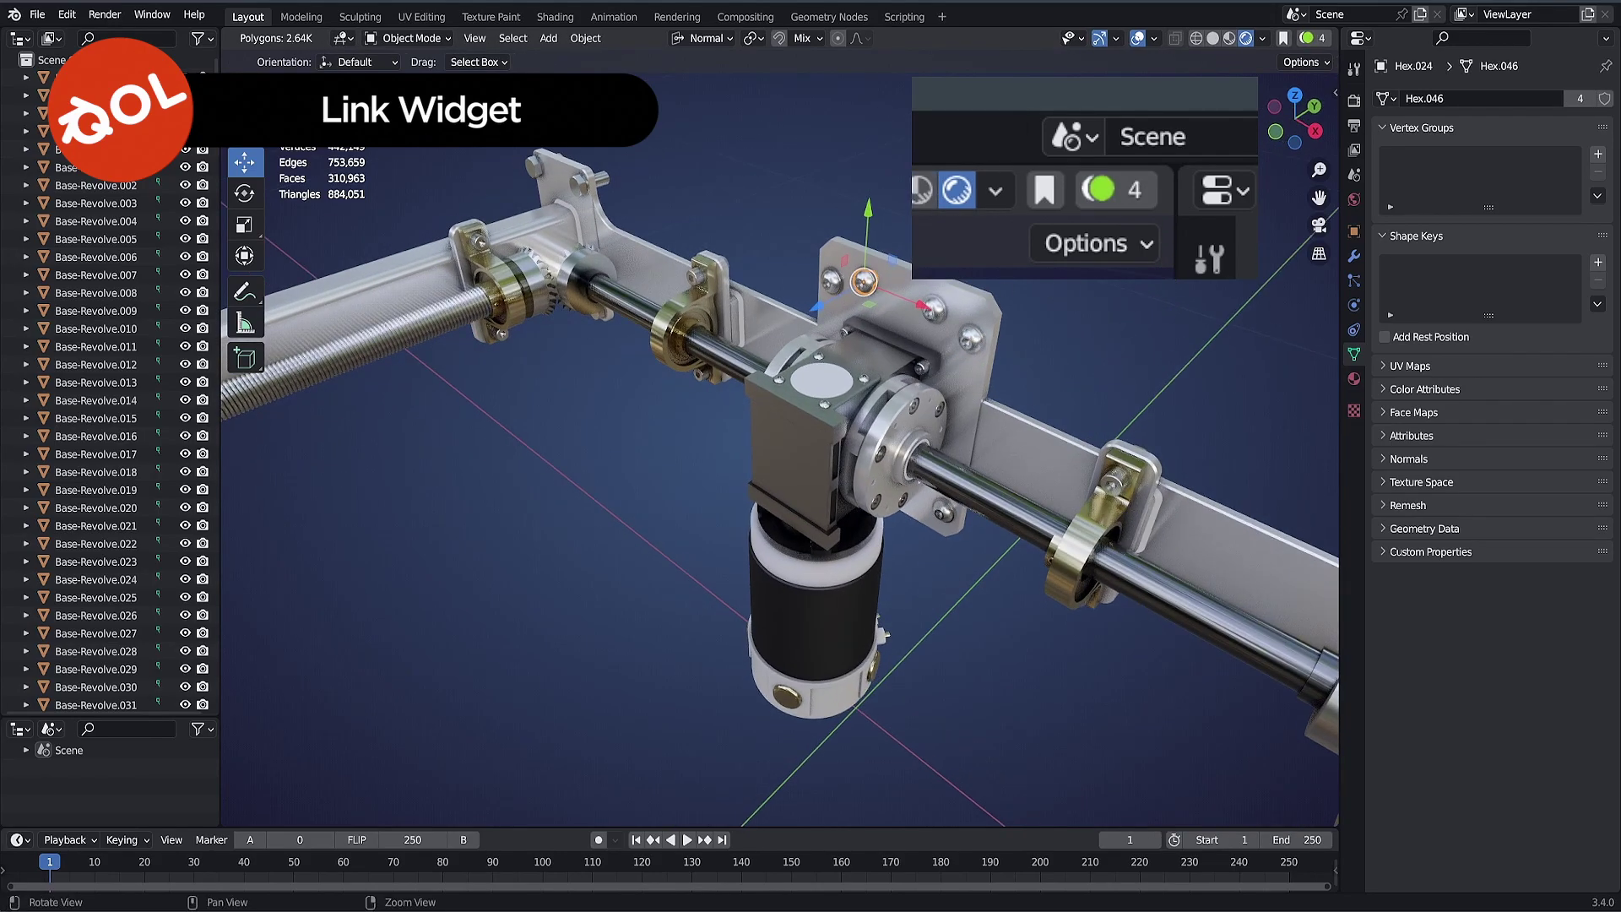
click(1308, 37)
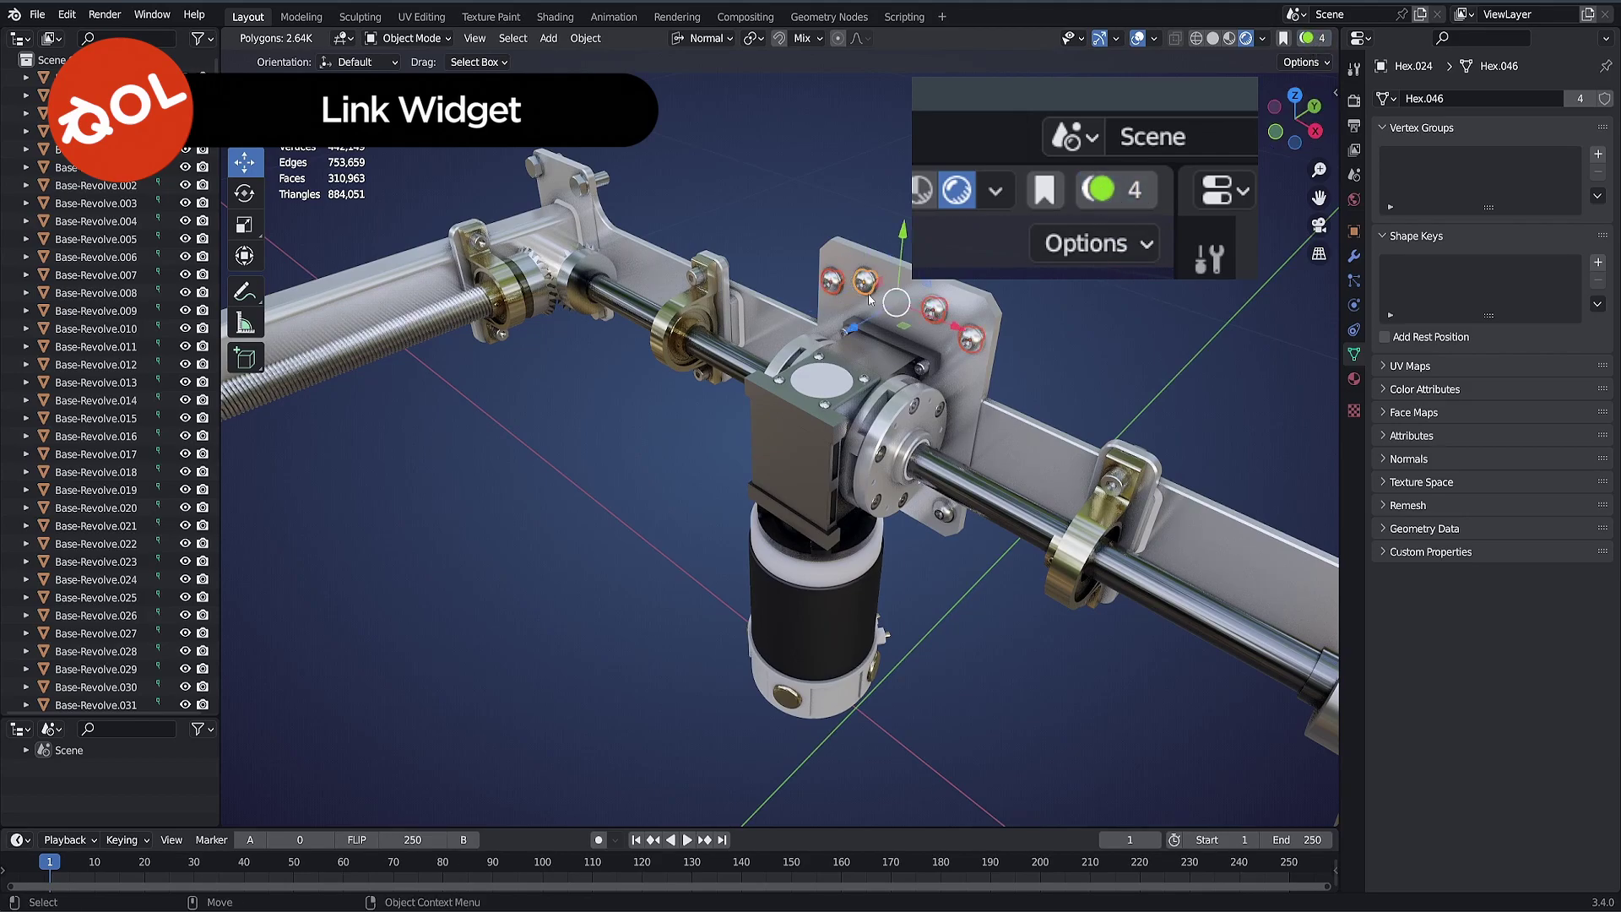
Step: Clear the bolt selection and check the linked-data indicator for another thread segment
click(1124, 299)
click(450, 299)
middle_drag(772, 316, 744, 315)
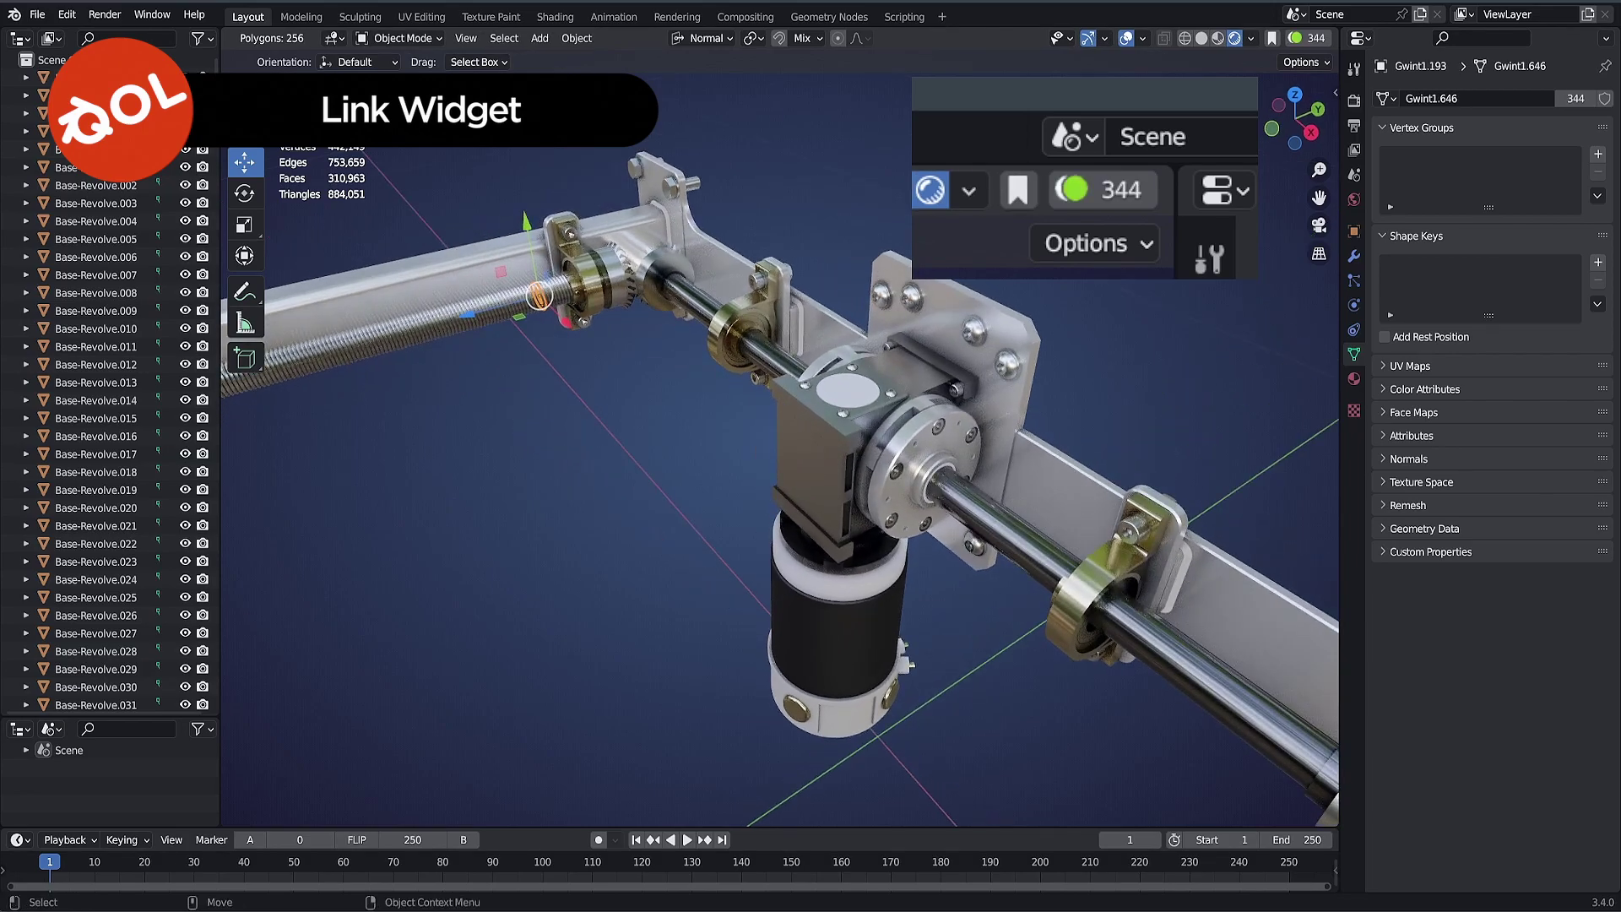
Step: Select all objects that share the thread segment's mesh data, view them along the rods and clear the selection
click(1303, 39)
middle_drag(929, 287, 1013, 294)
scroll(1099, 278, down, 2)
click(1303, 39)
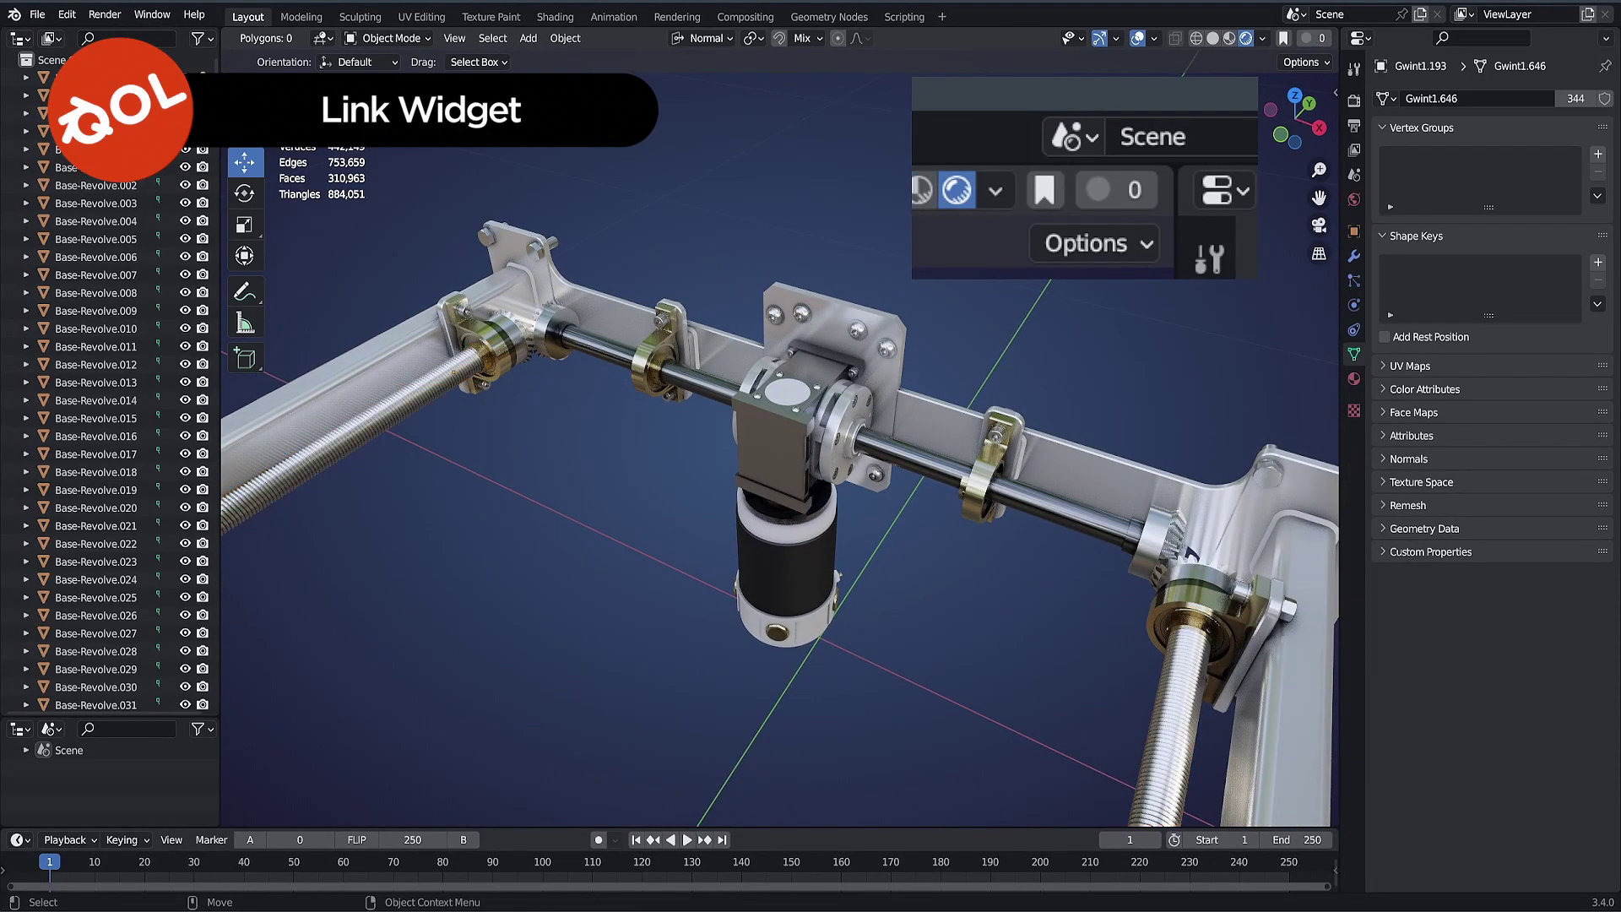
click(1312, 40)
middle_drag(1066, 275, 814, 378)
alt+drag(813, 375, 788, 387)
click(965, 335)
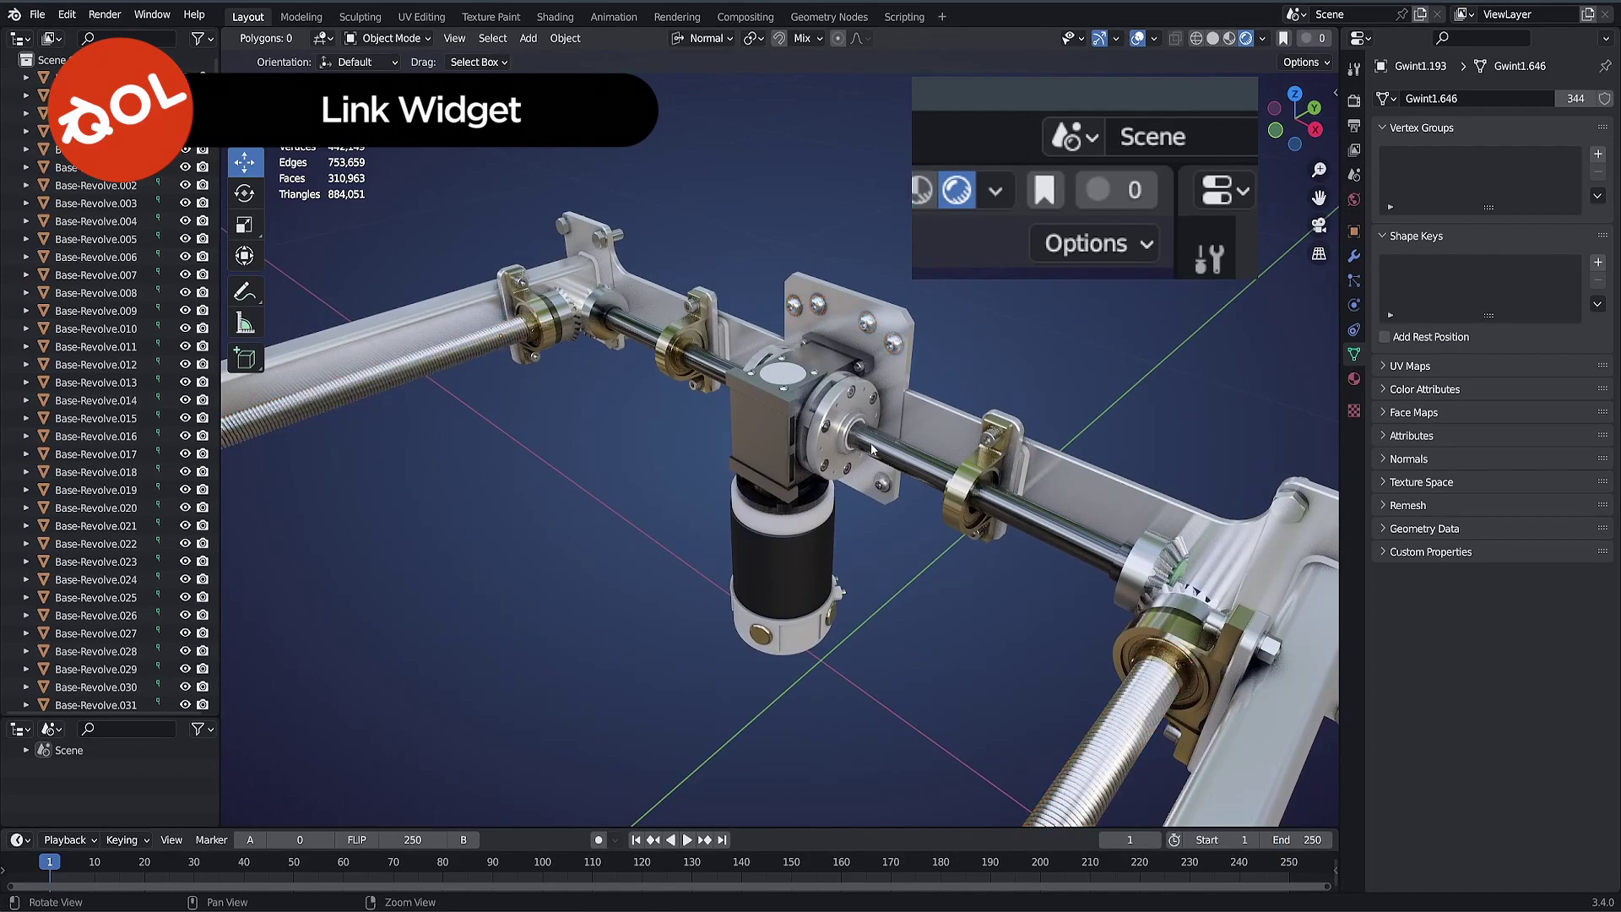
Step: Select the four bolts along the mounting plate's upper edge and unlink their shared mesh data
alt+drag(870, 442, 880, 448)
middle_drag(883, 450, 920, 439)
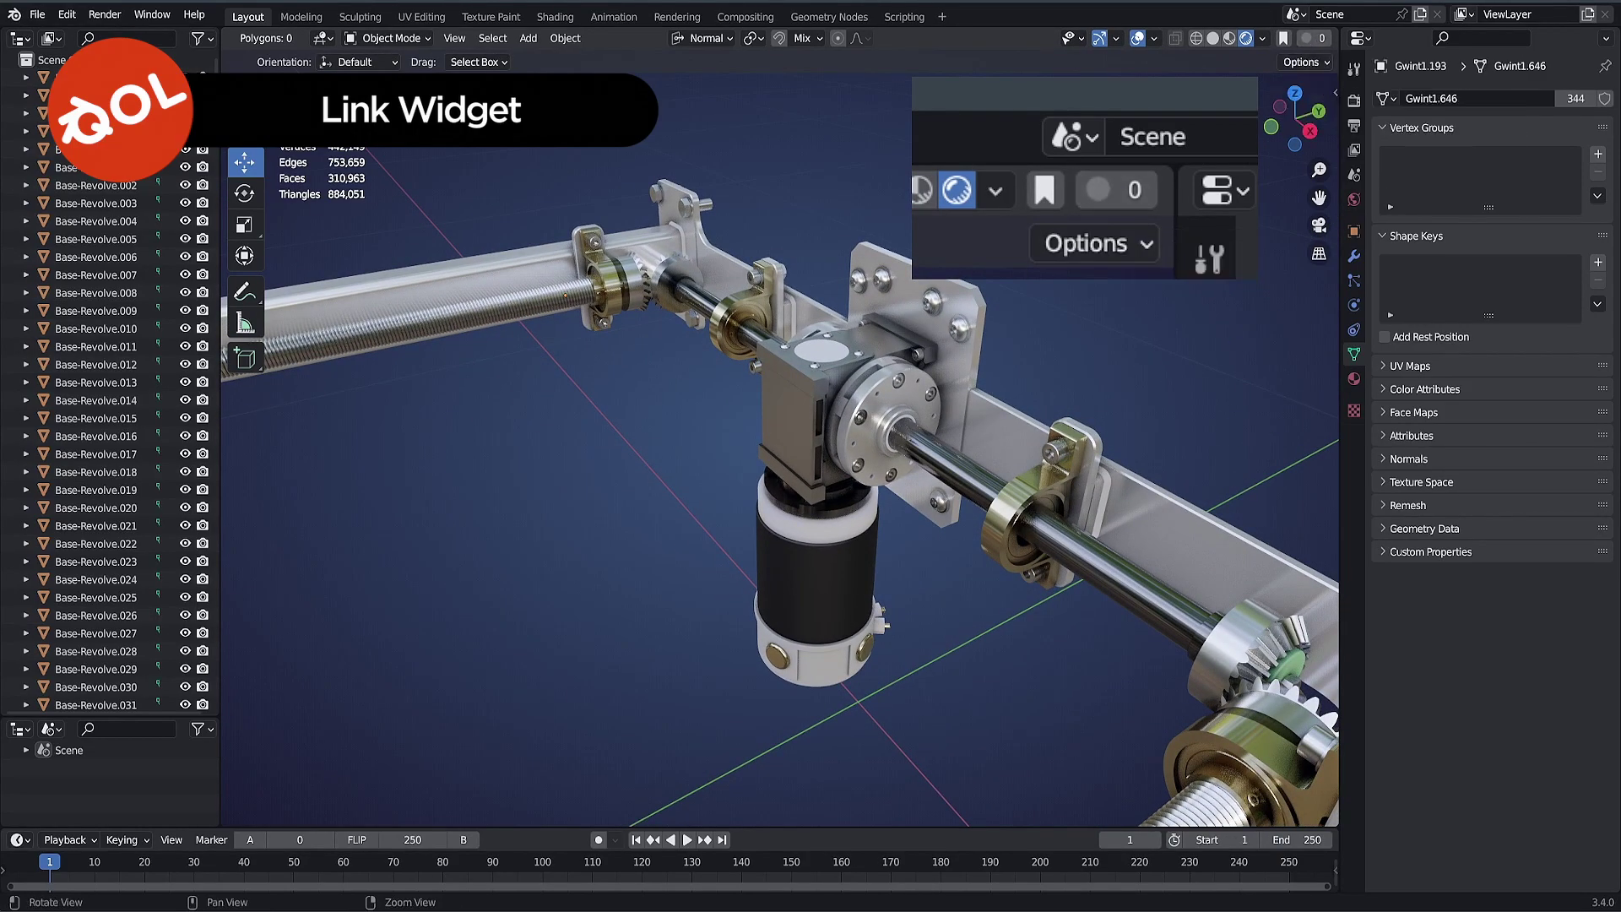
alt+drag(878, 439, 899, 452)
alt+middle_drag(874, 409, 916, 459)
click(906, 325)
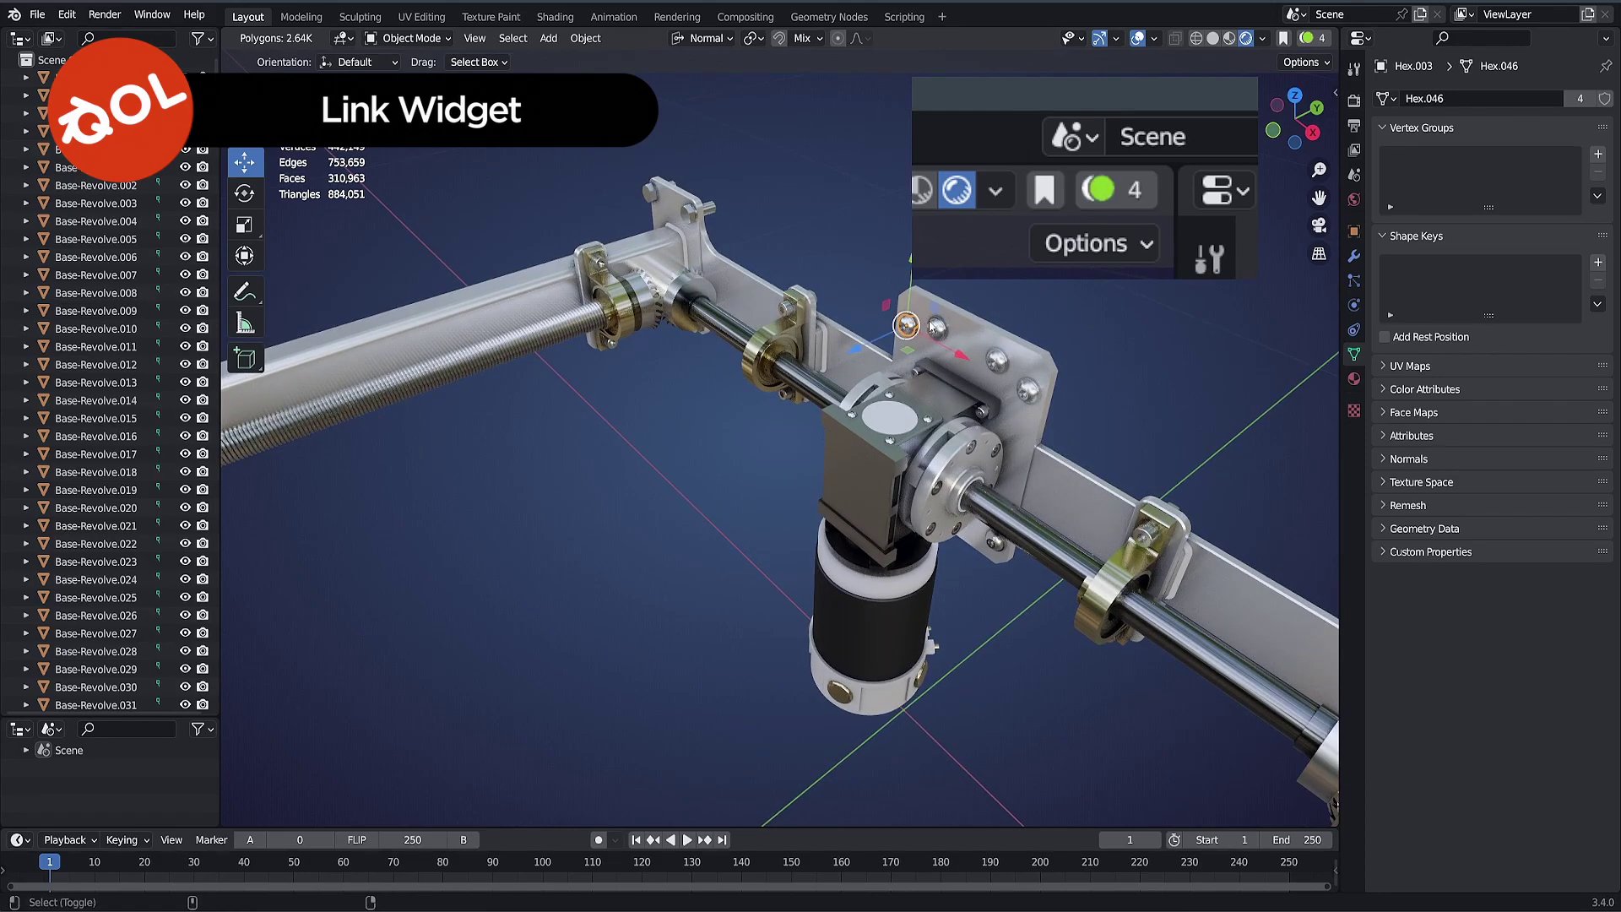
shift+click(934, 325)
shift+click(999, 361)
shift+click(1027, 392)
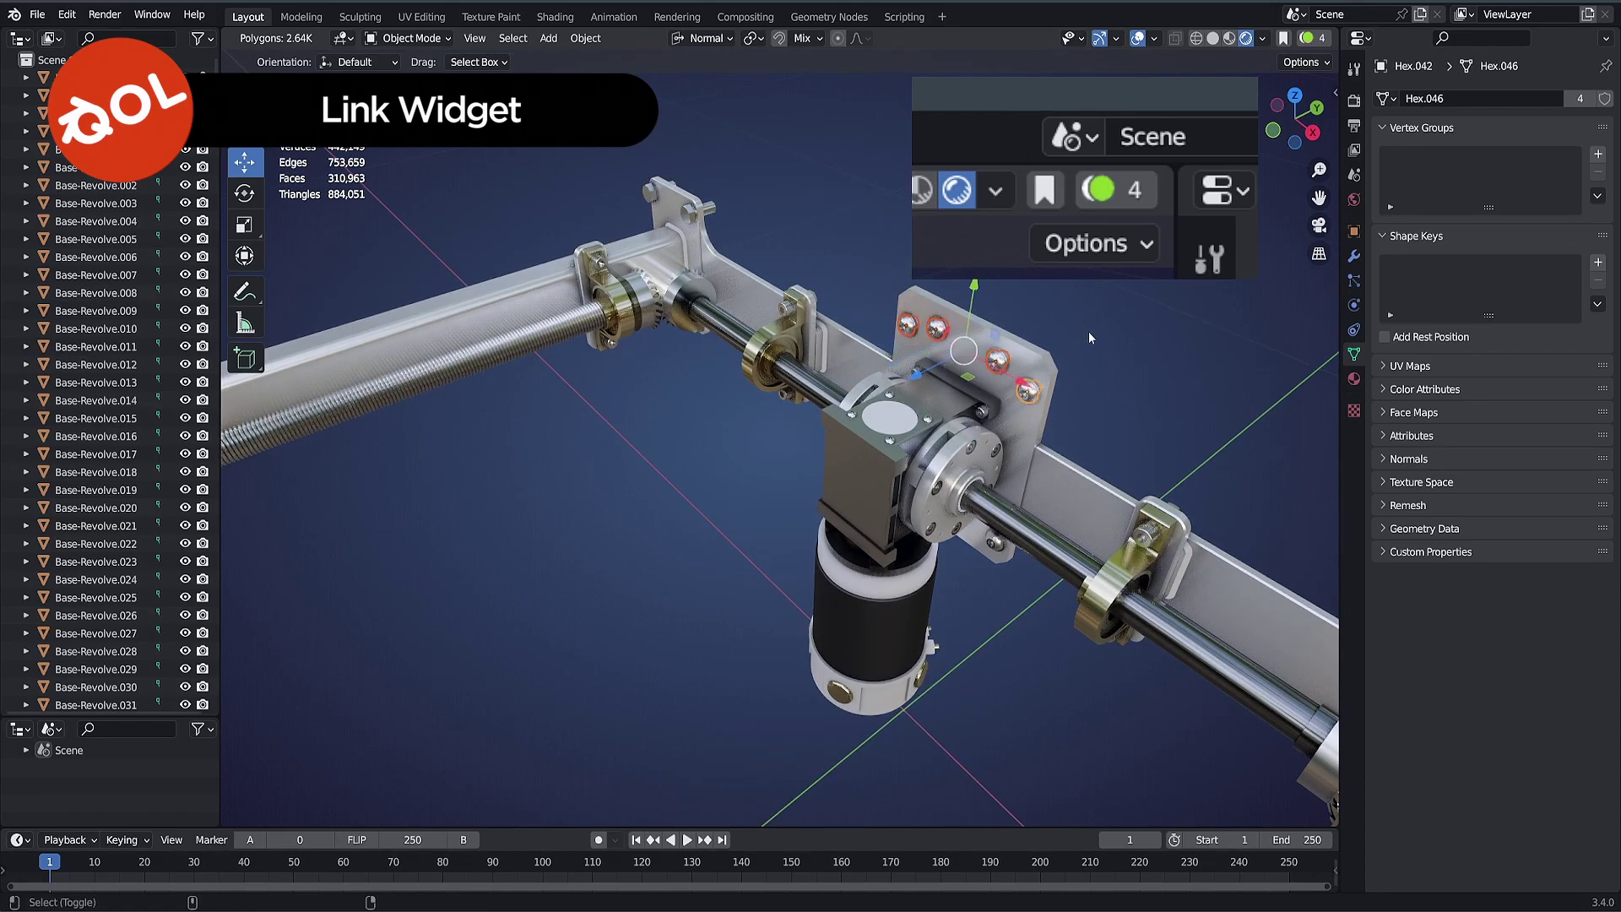
click(1308, 39)
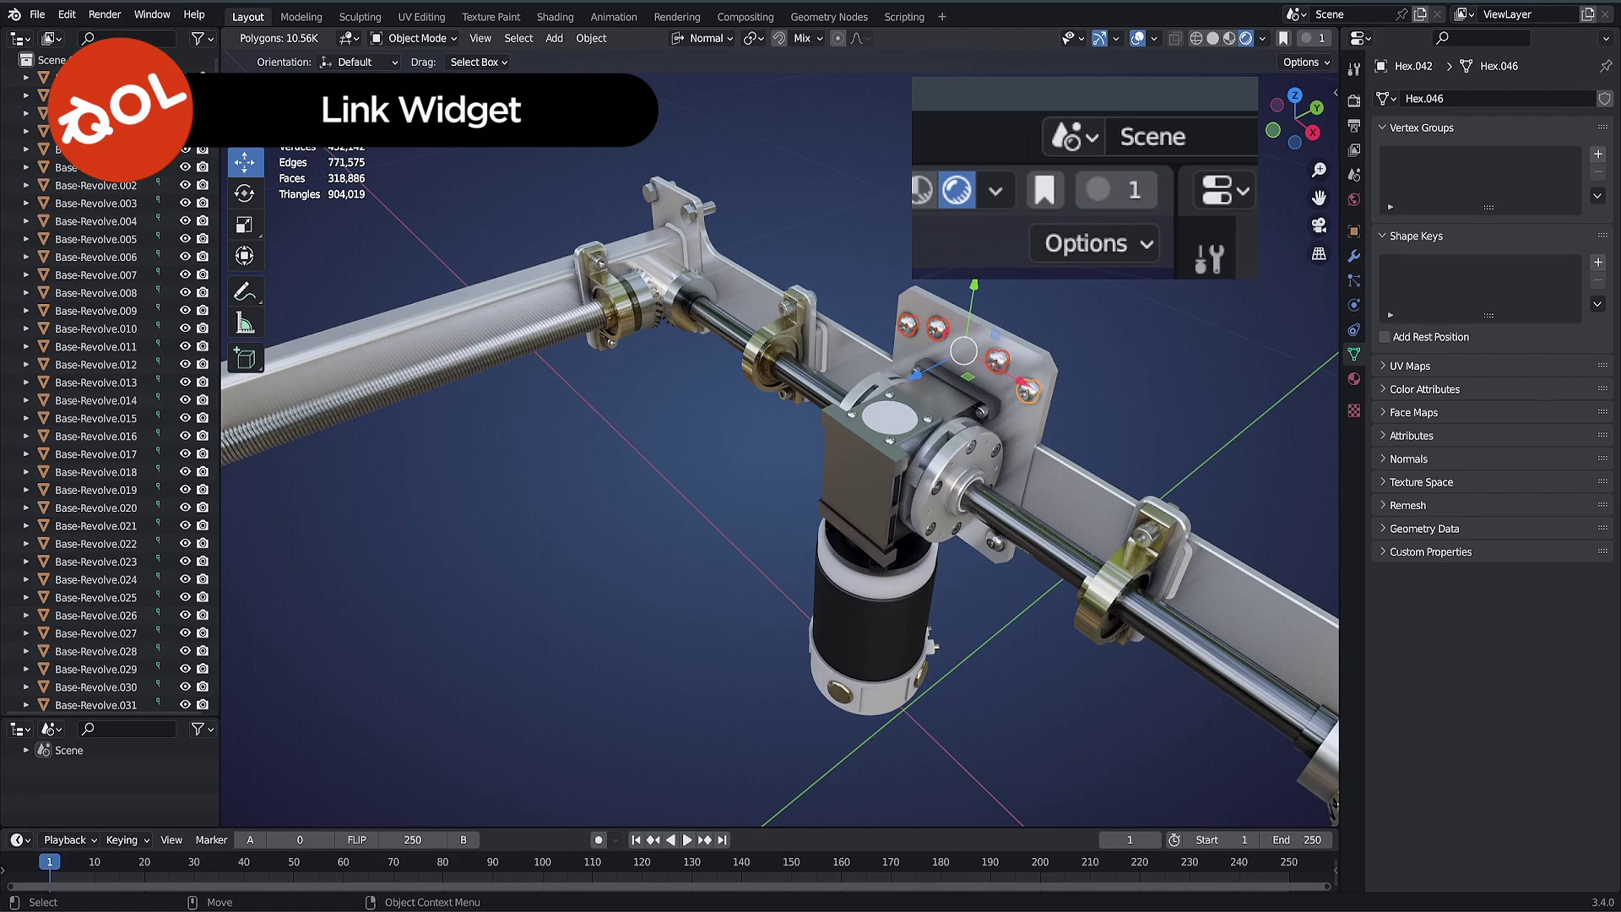
Step: Select only the two right-hand bolts on the mounting plate's upper edge and link their mesh data to the active bolt
click(1057, 278)
alt+drag(1058, 277, 1037, 280)
alt+right_drag(1037, 280, 981, 301)
alt+drag(981, 300, 1009, 302)
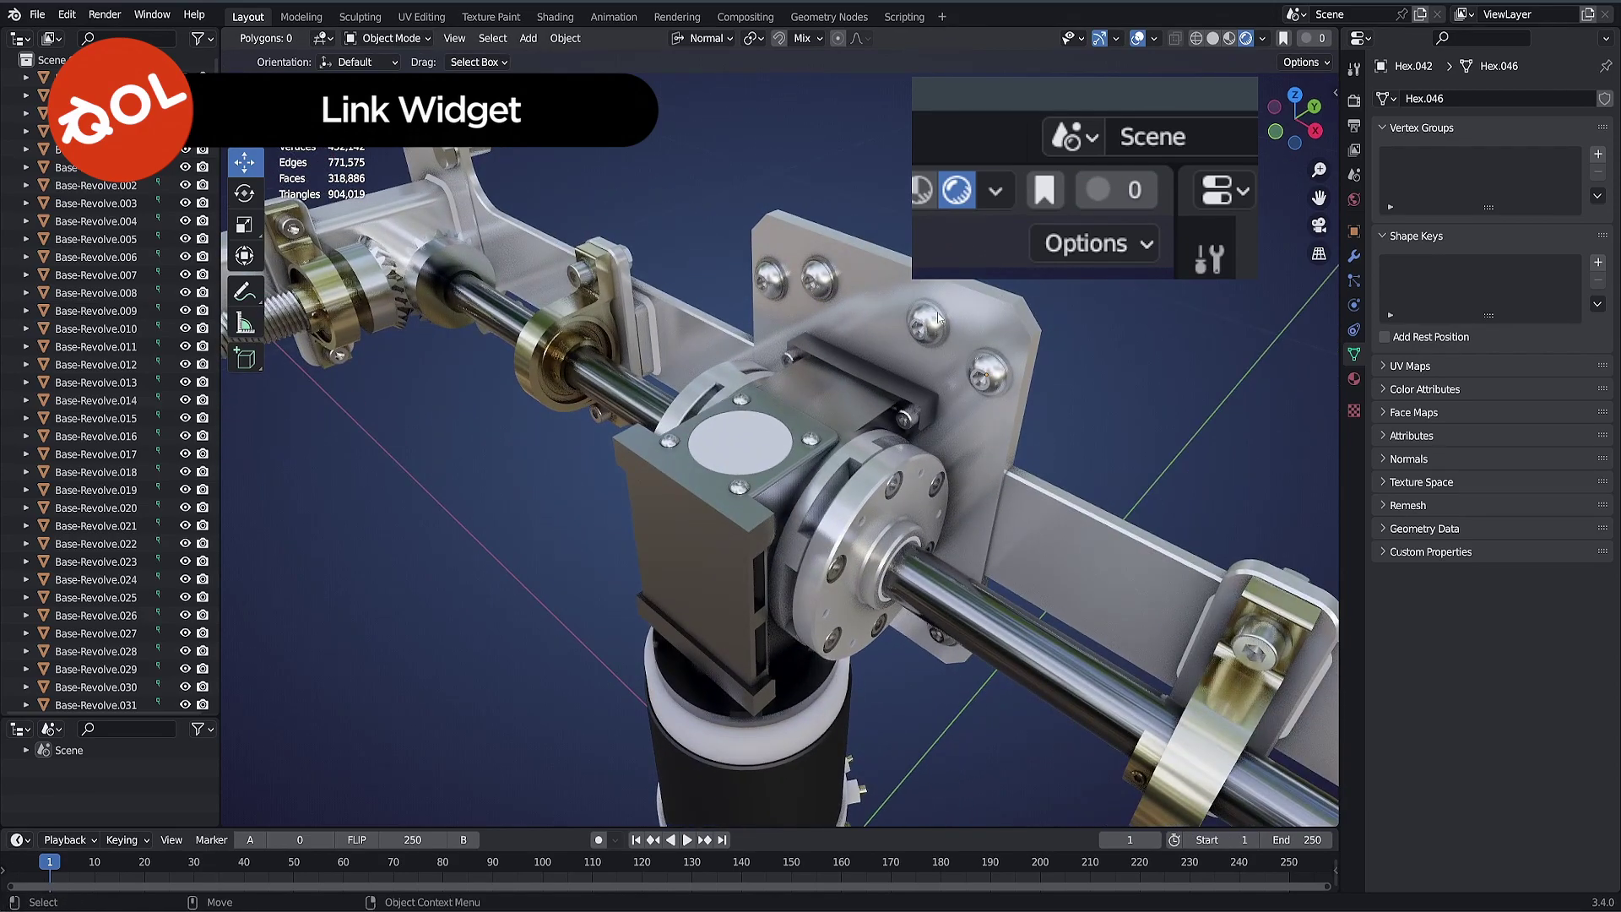
click(934, 317)
scroll(1064, 314, down, 3)
shift+click(933, 390)
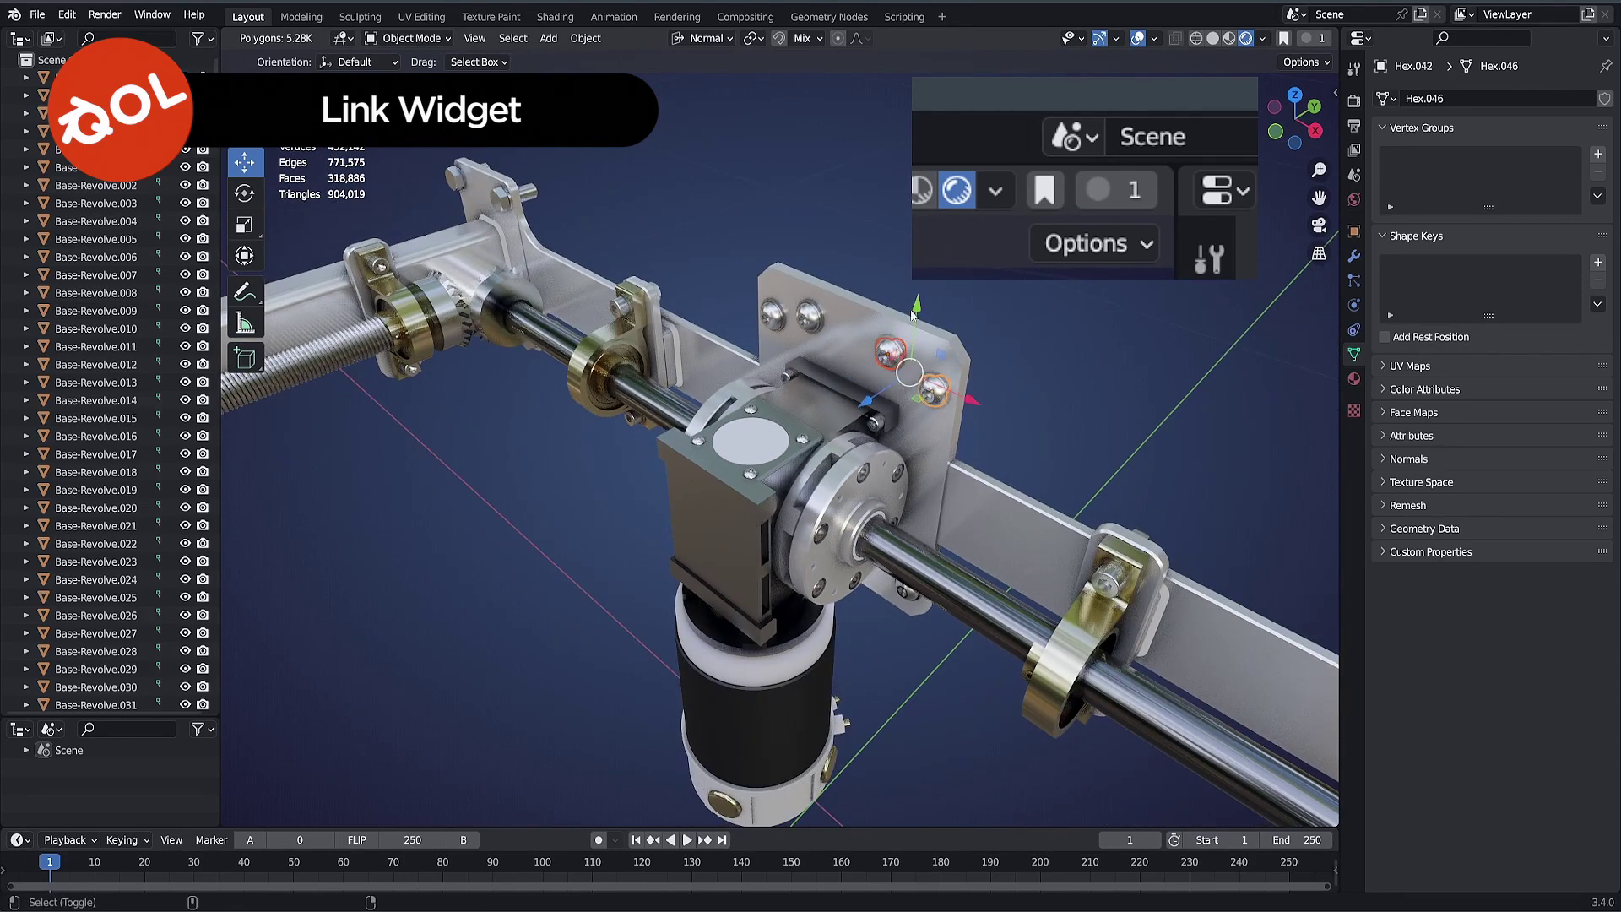
click(1309, 39)
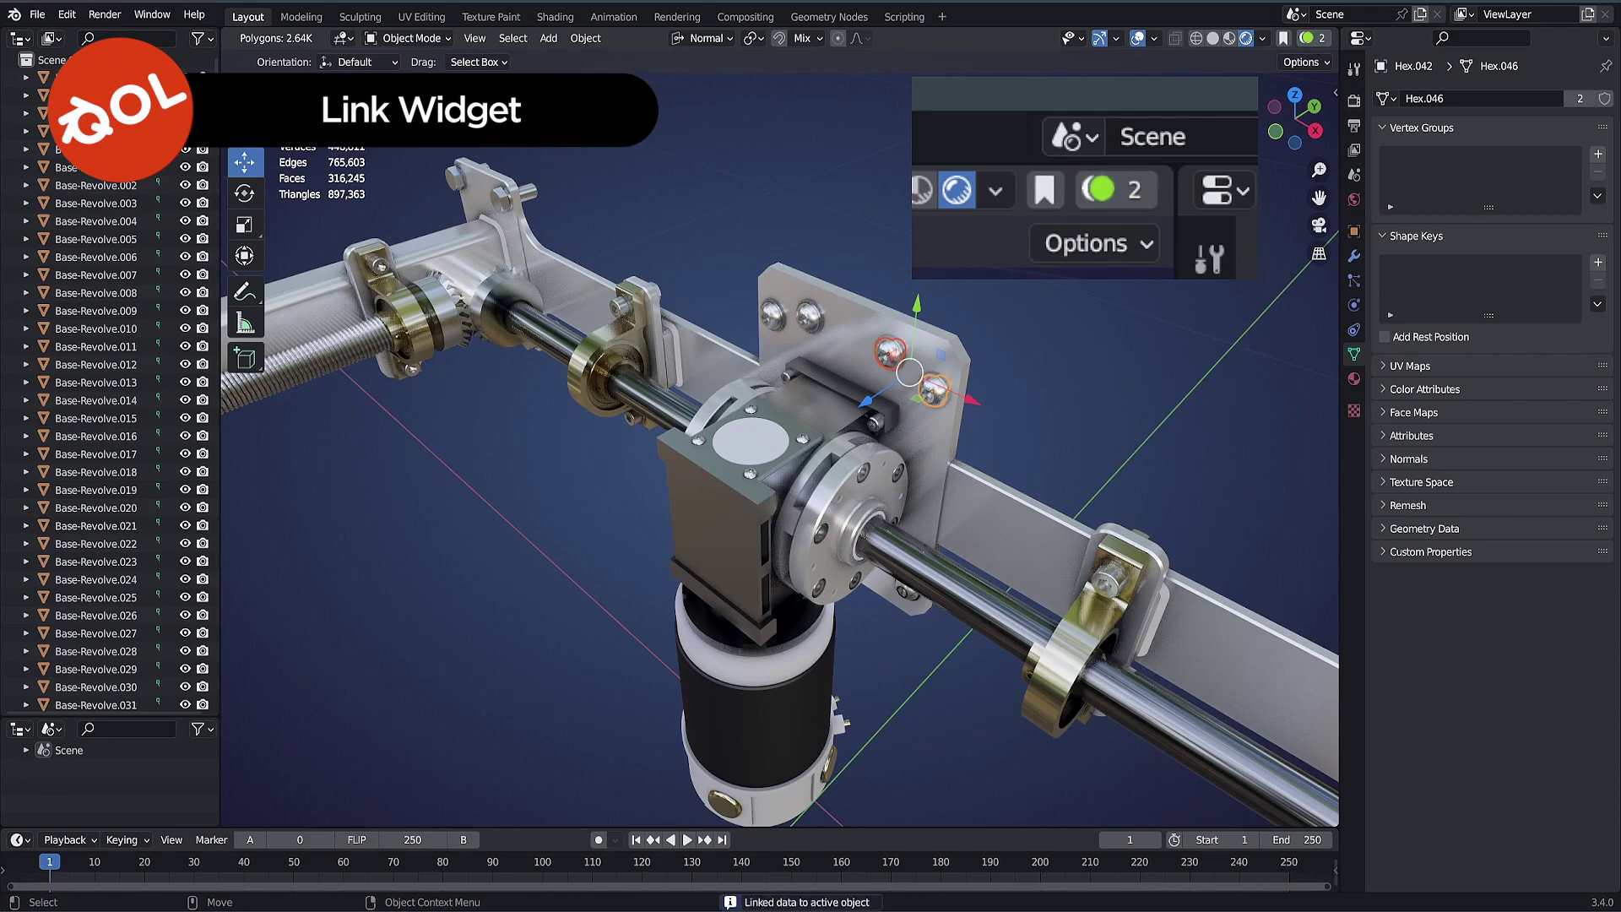
Step: Unlink the mesh data of the two selected mounting-plate bolts and clear the selection
click(1309, 40)
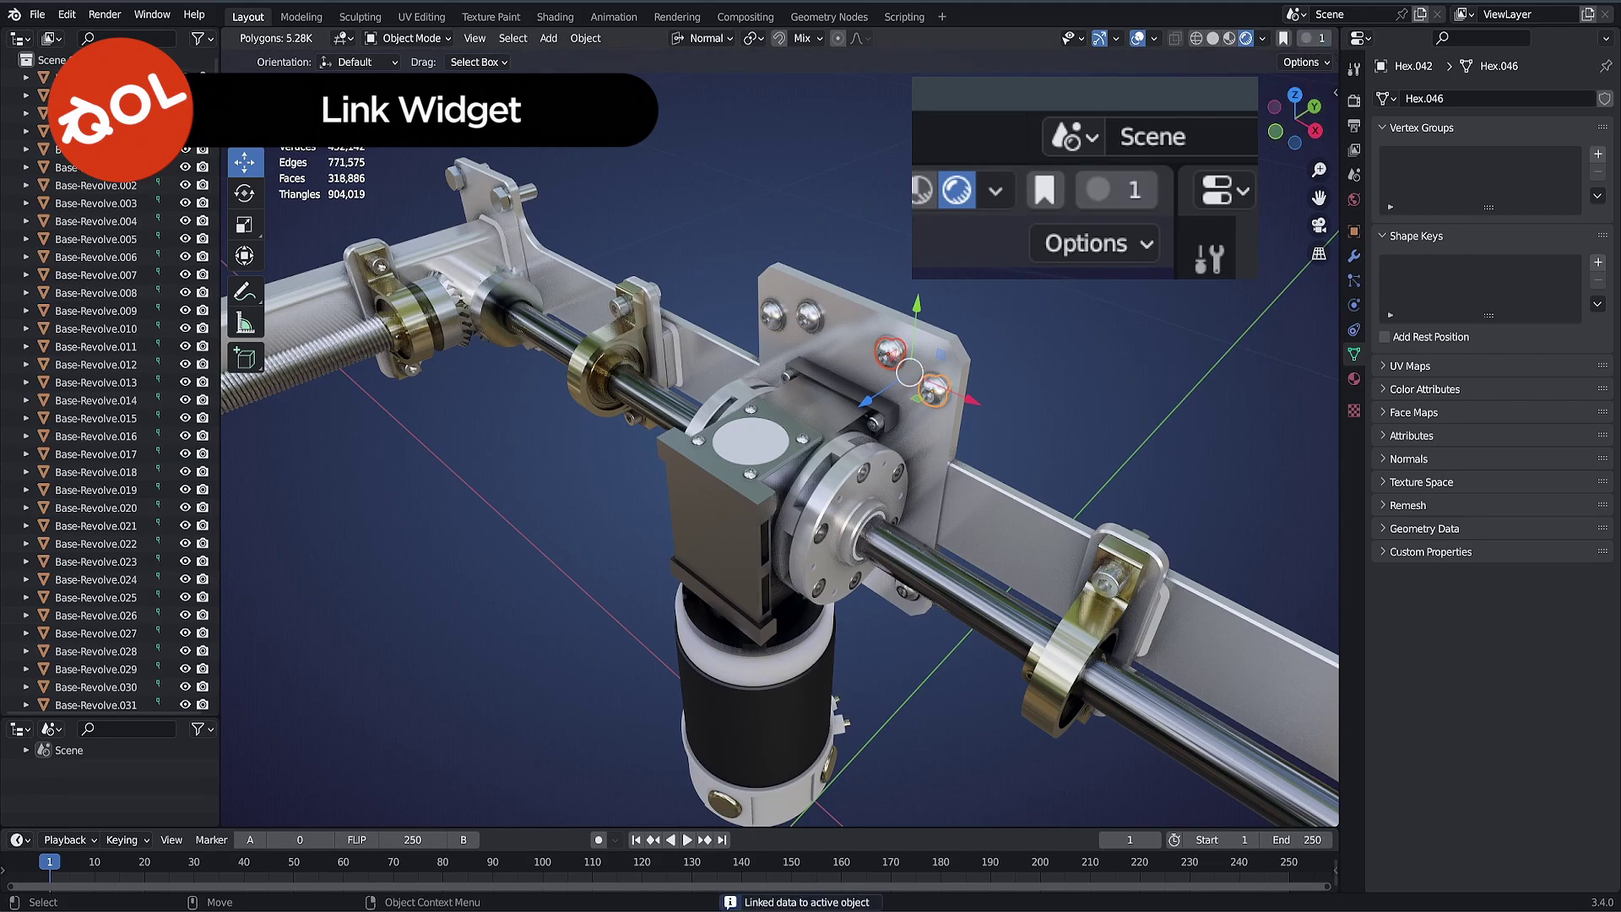
click(1132, 228)
alt+right_drag(1123, 245, 1047, 261)
alt+middle_drag(945, 270, 1038, 233)
alt+drag(1030, 312, 941, 287)
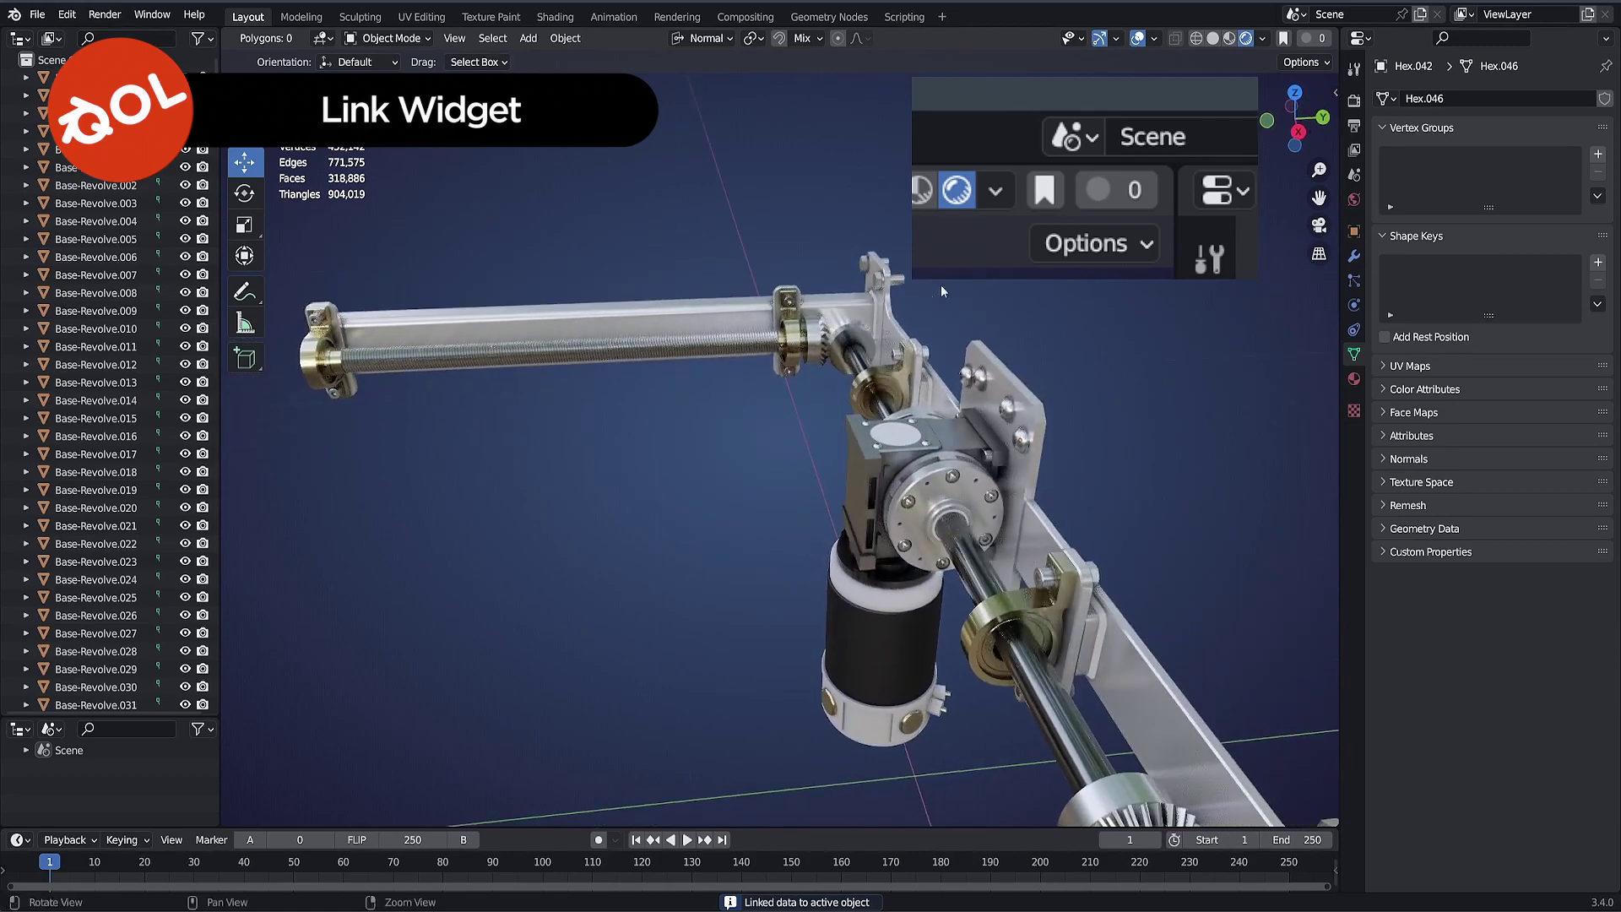
alt+middle_drag(939, 370, 854, 388)
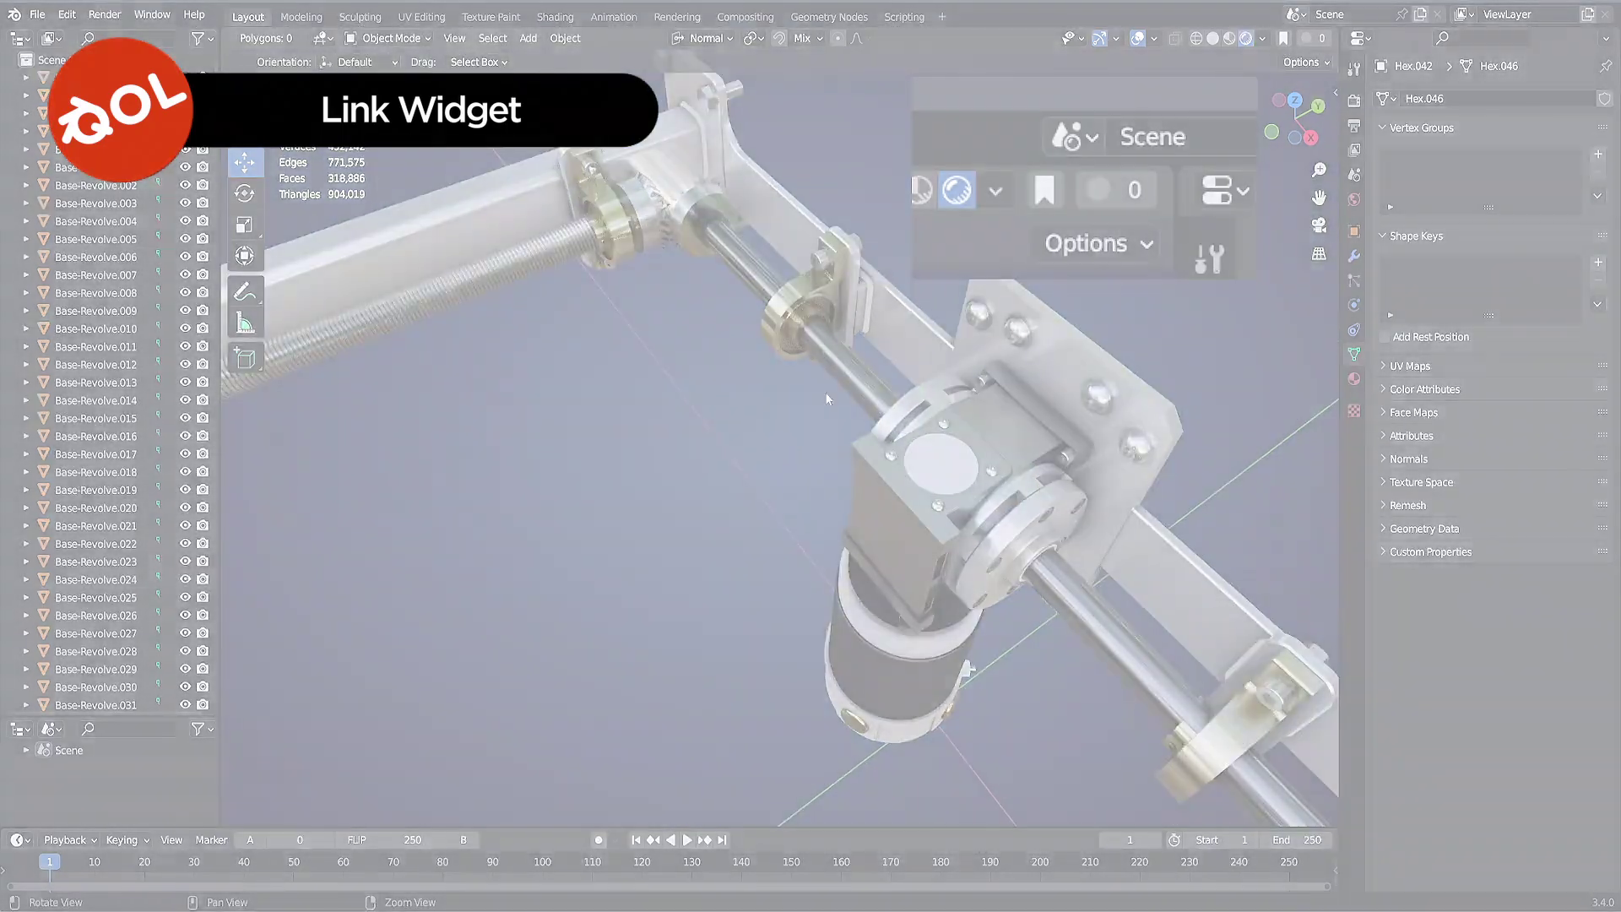